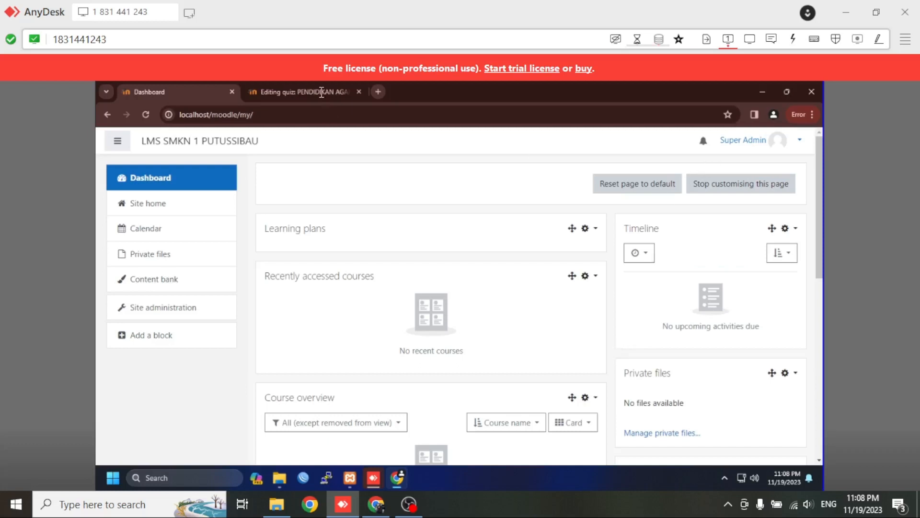
Close the quiz editing tab and review the files in the PAS 20233 folder with a widened Name column.
click(358, 92)
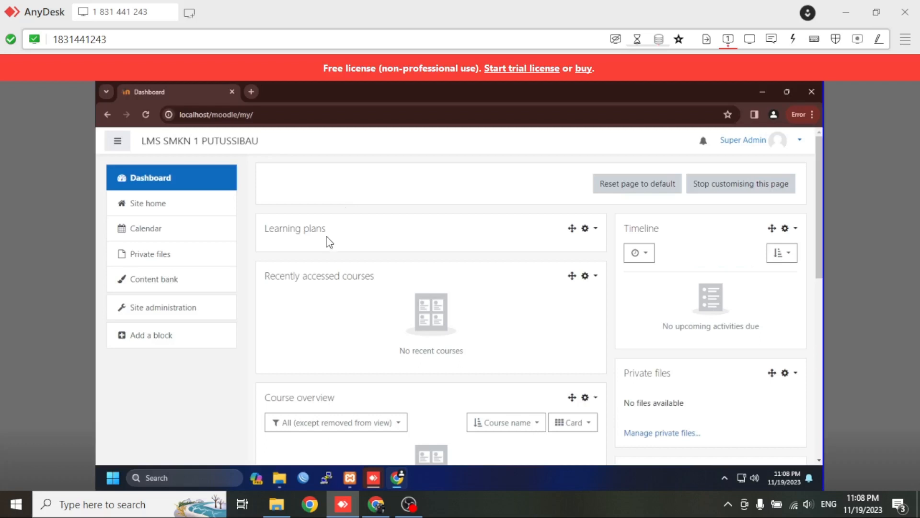
click(279, 484)
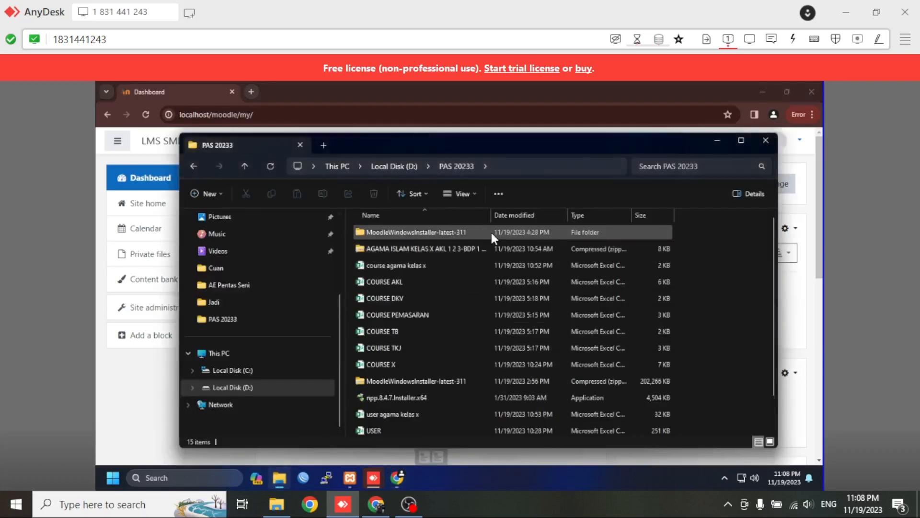
drag(491, 216, 576, 215)
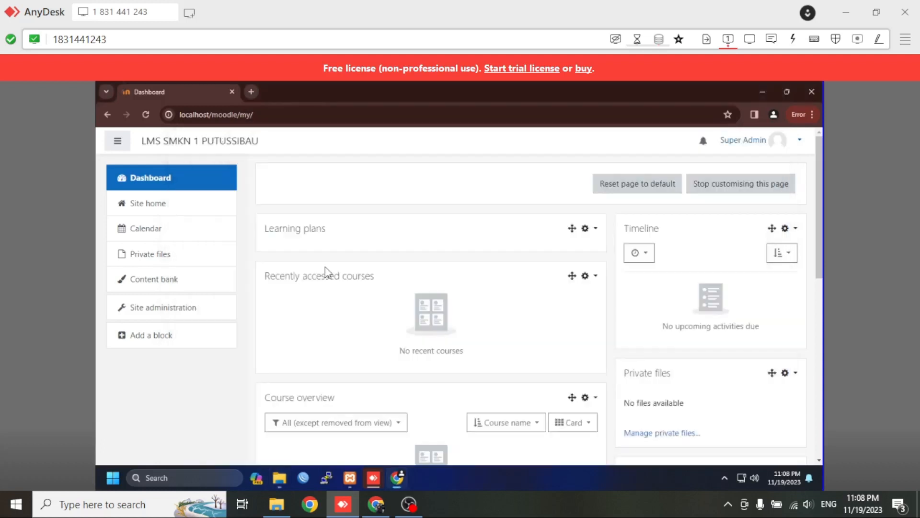
click(717, 140)
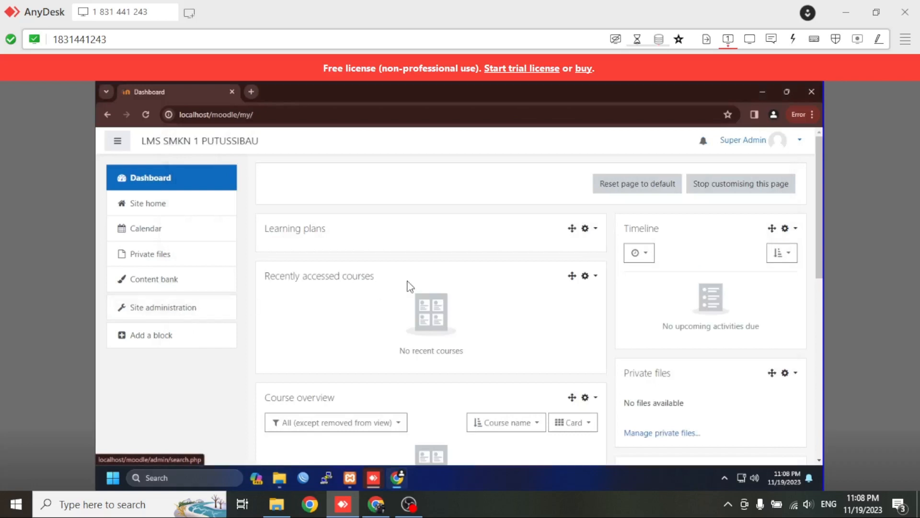
click(286, 486)
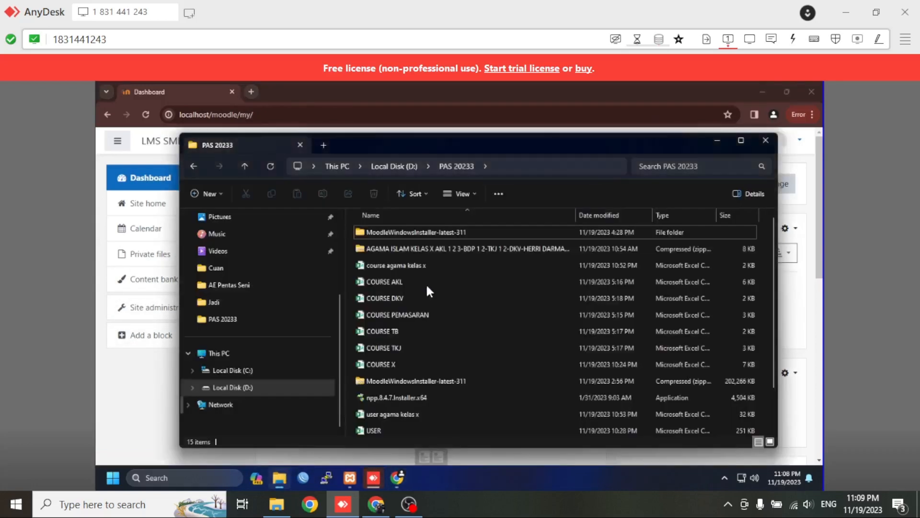
click(718, 140)
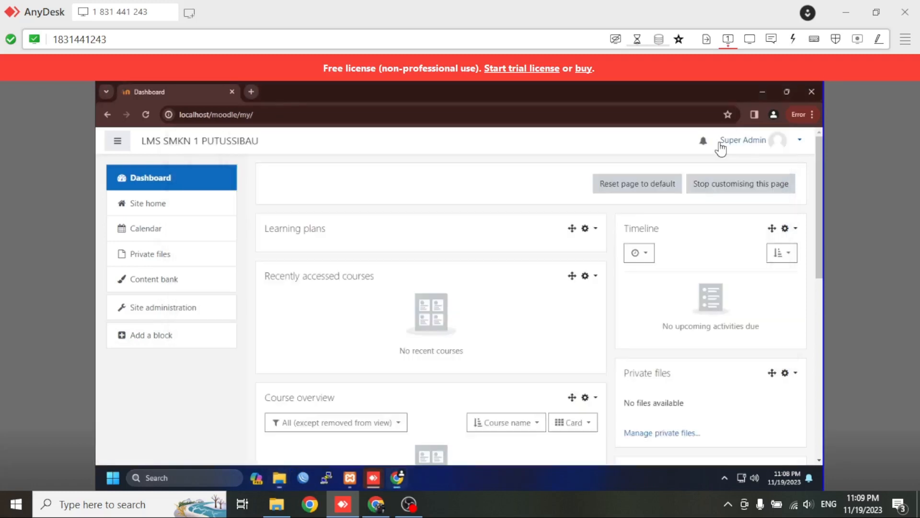
Open the course and category management page from the site's course administration.
click(152, 313)
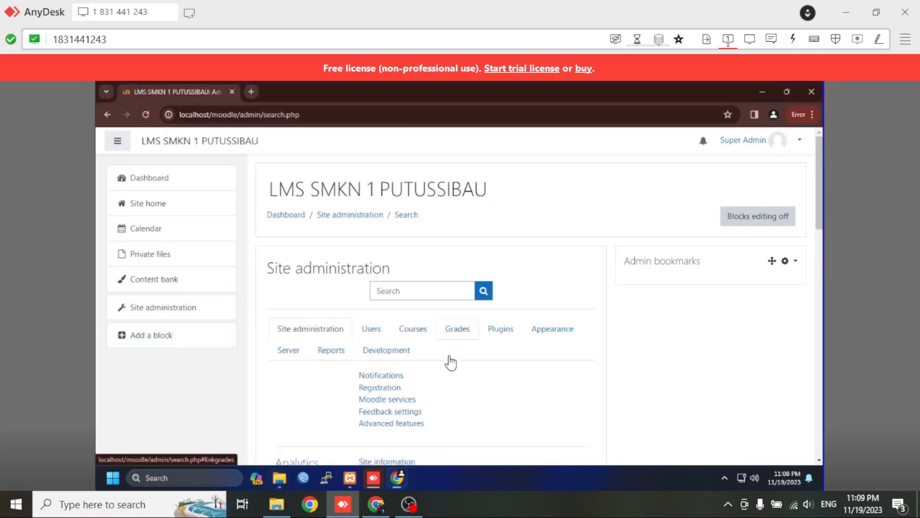
scroll(436, 312, down, 1)
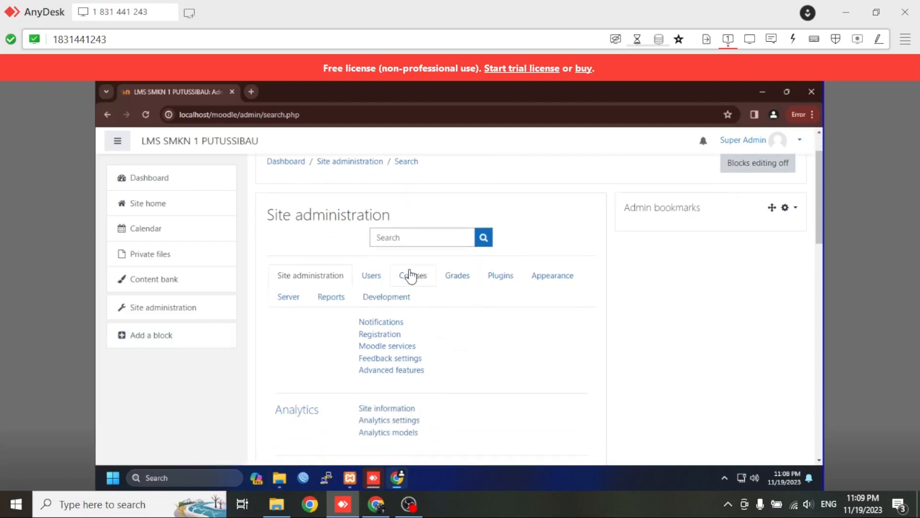
click(412, 275)
scroll(391, 221, down, 2)
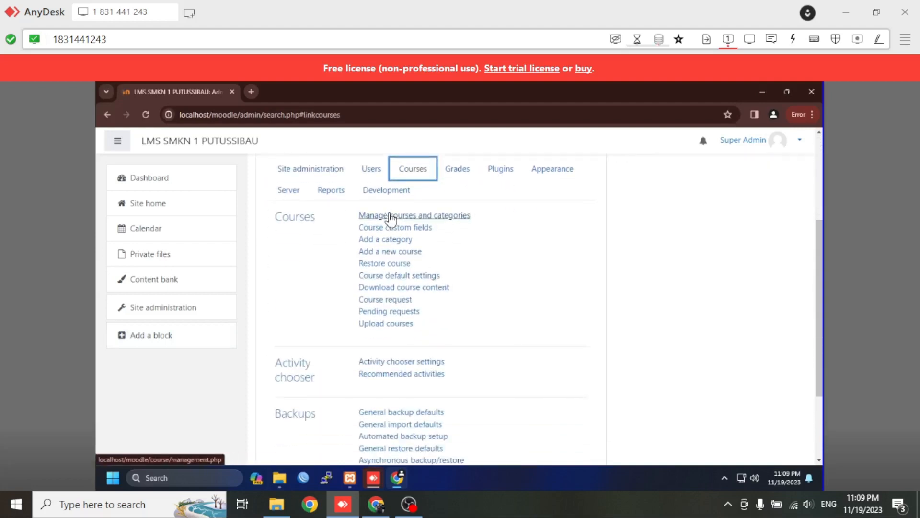
click(392, 221)
scroll(472, 338, down, 2)
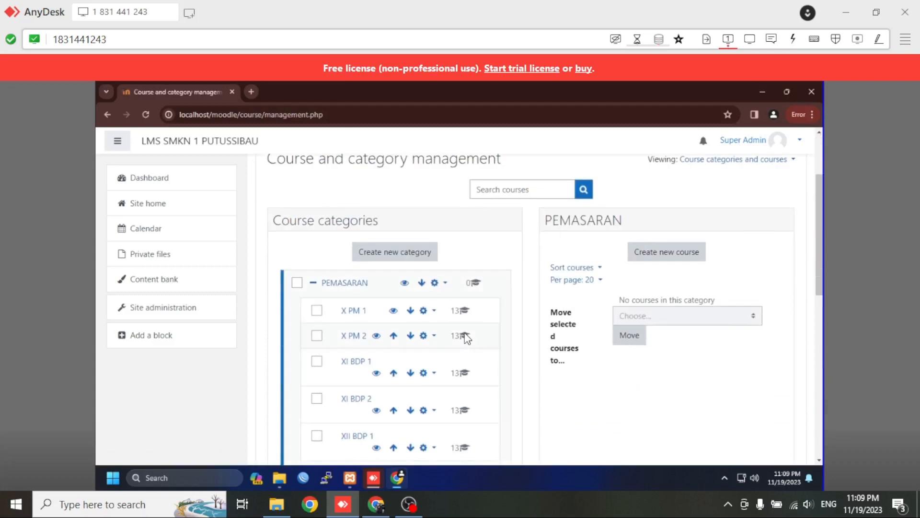
Review the course categories, collapsing PEMASARAN and expanding it again to show its class subcategories.
scroll(408, 337, up, 2)
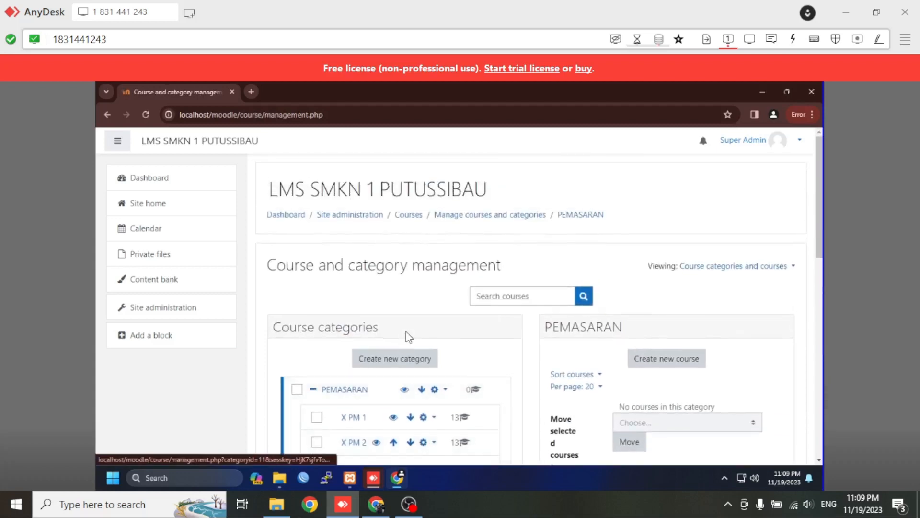
scroll(451, 353, down, 4)
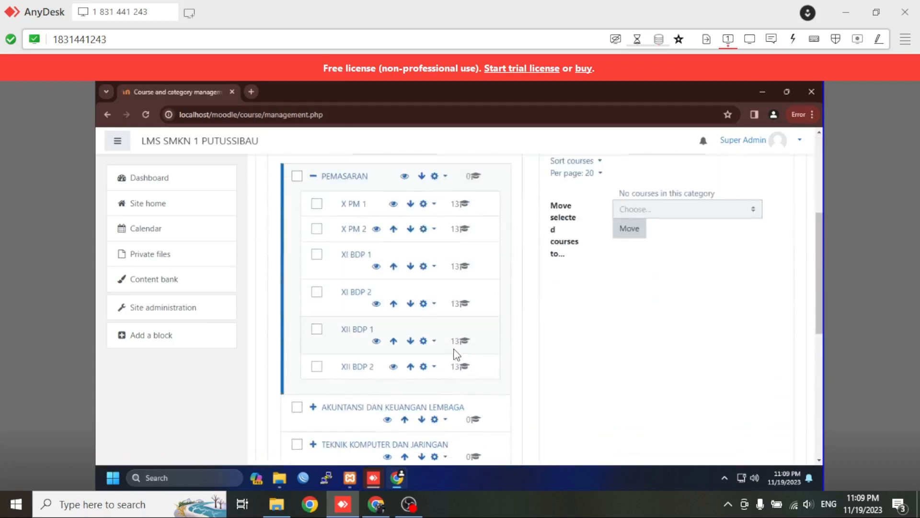
scroll(349, 251, up, 1)
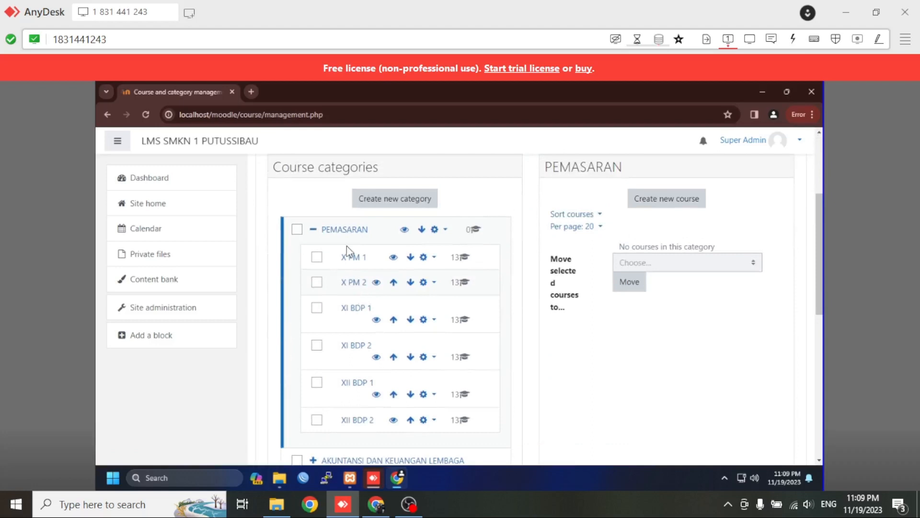
click(313, 230)
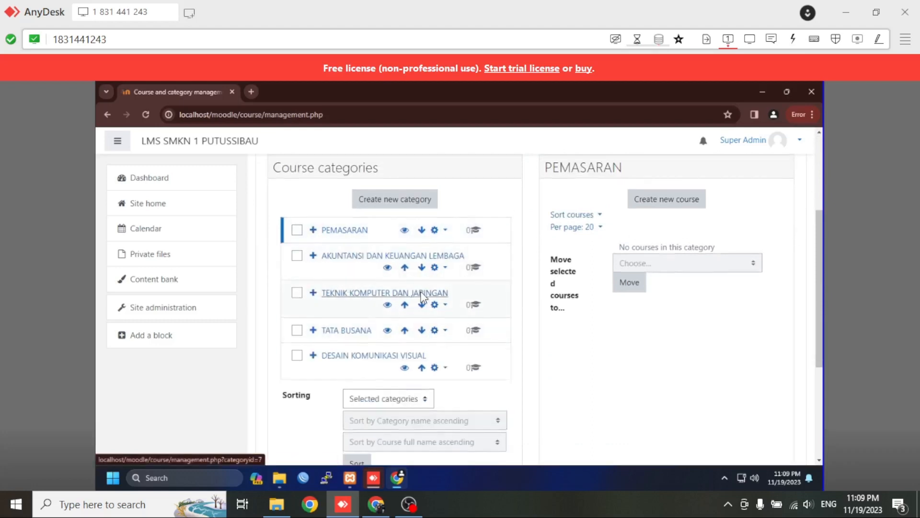
scroll(344, 309, up, 1)
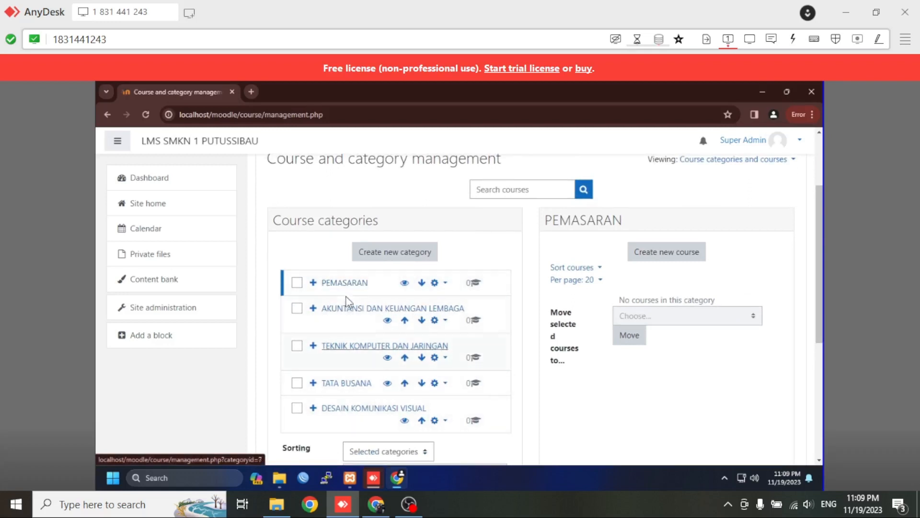
click(313, 283)
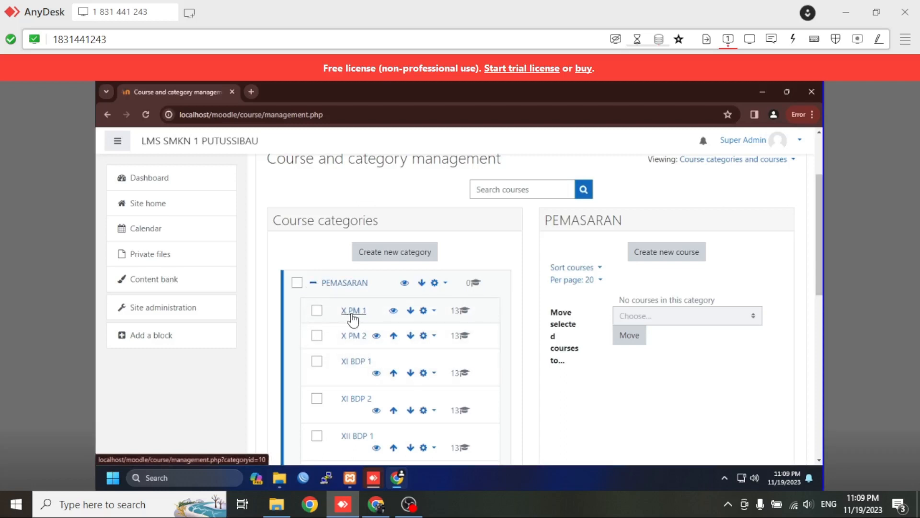
Open the X PM 1 class category and look through its list of courses.
click(353, 312)
scroll(690, 297, down, 2)
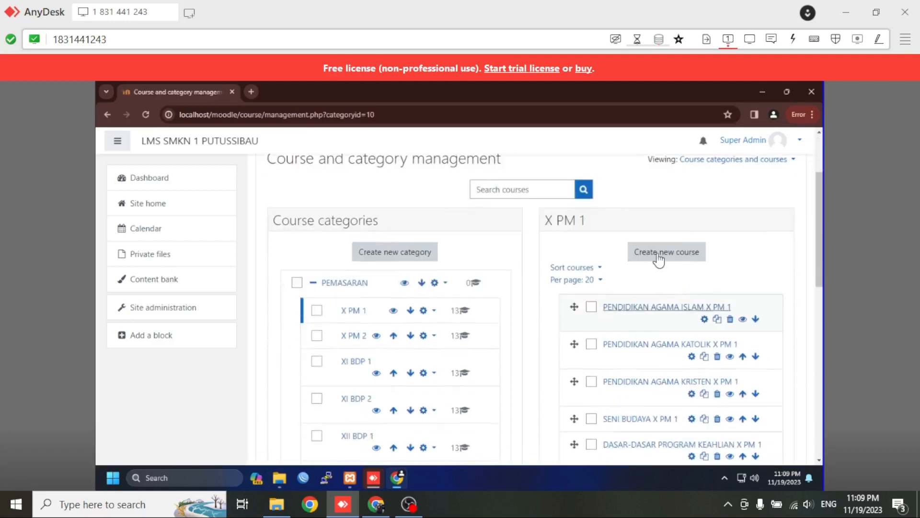
scroll(662, 287, down, 7)
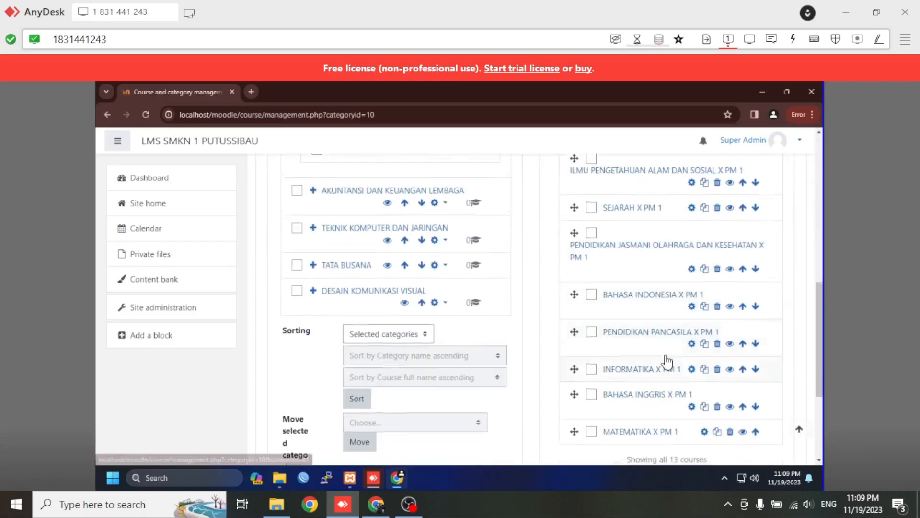
scroll(668, 360, up, 8)
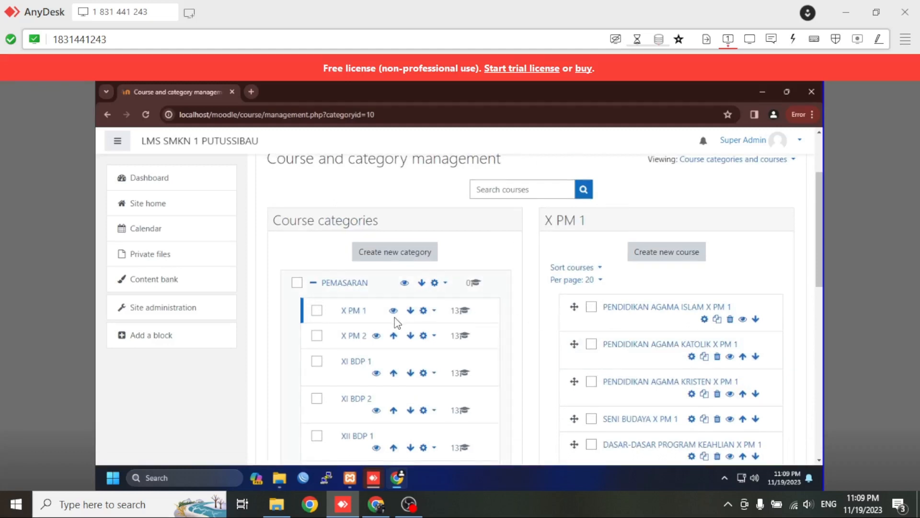
Select the PENDIDIKAN AGAMA ISLAM X PM 1 course and bring up its details.
click(659, 311)
scroll(643, 322, down, 3)
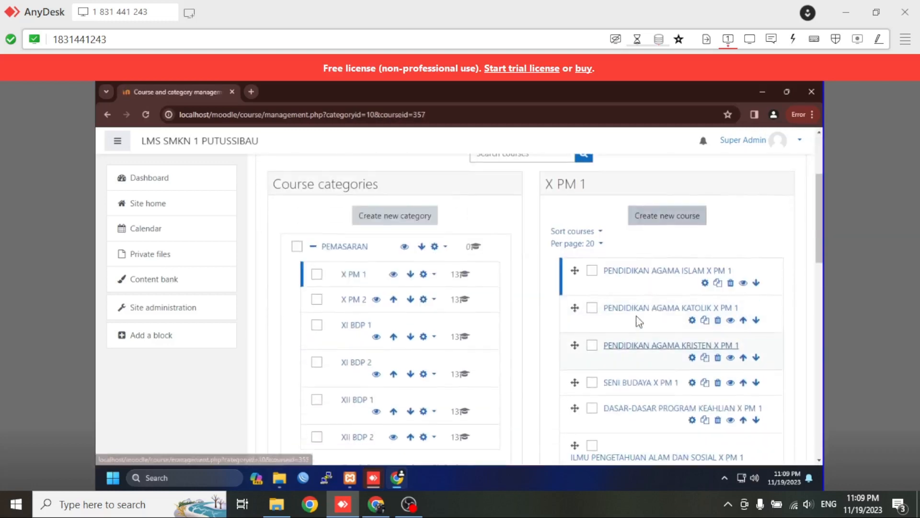
scroll(589, 268, down, 5)
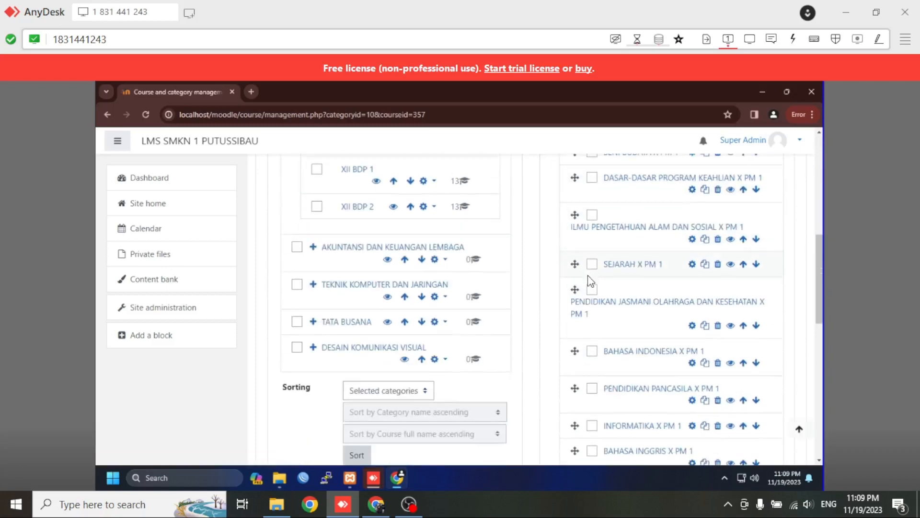
scroll(591, 280, down, 10)
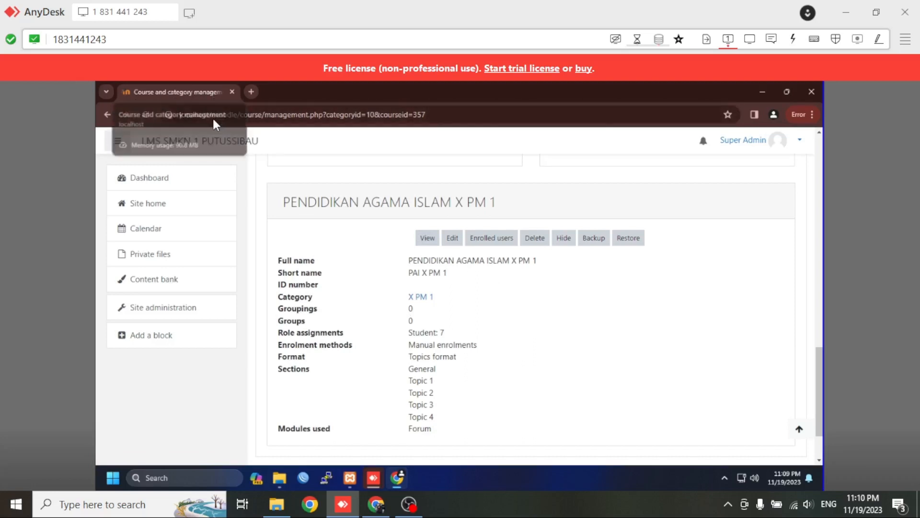
View the PENDIDIKAN AGAMA ISLAM X PM 1 course in a new tab and switch its editing mode off and back on.
right_click(428, 238)
click(453, 249)
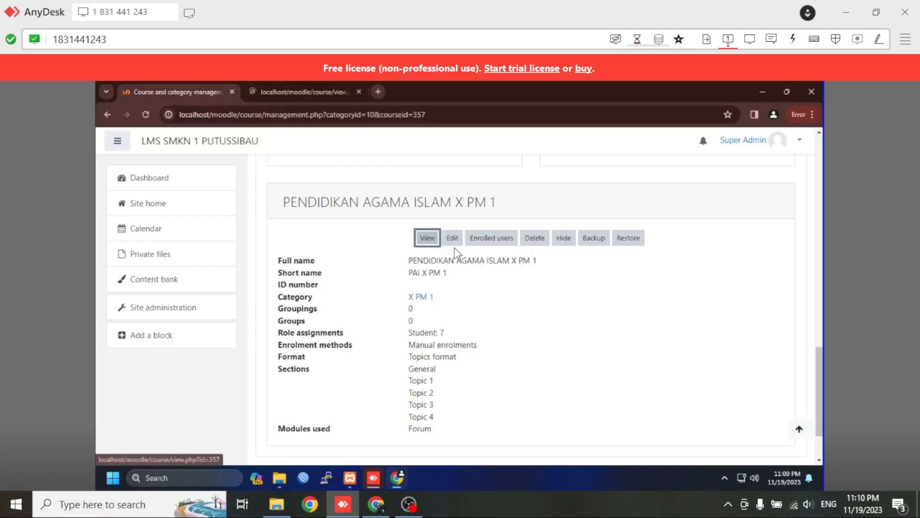
click(280, 93)
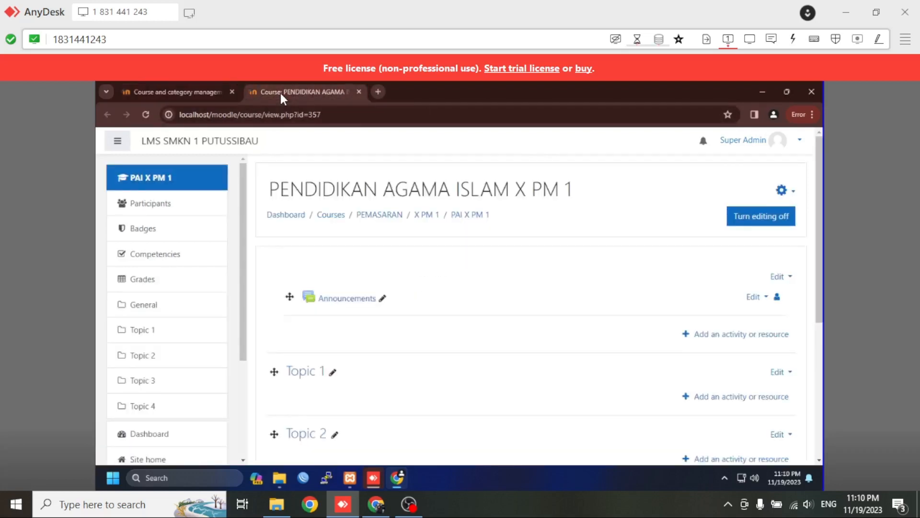
click(765, 222)
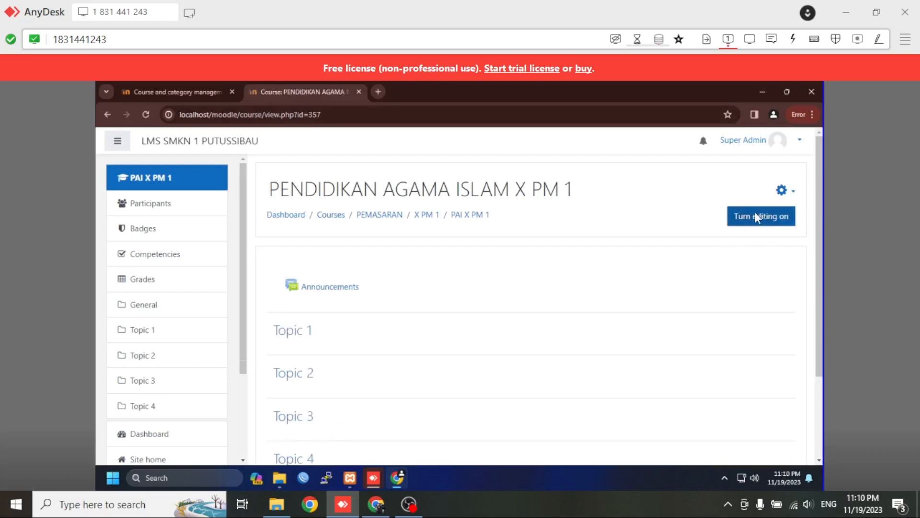
click(751, 225)
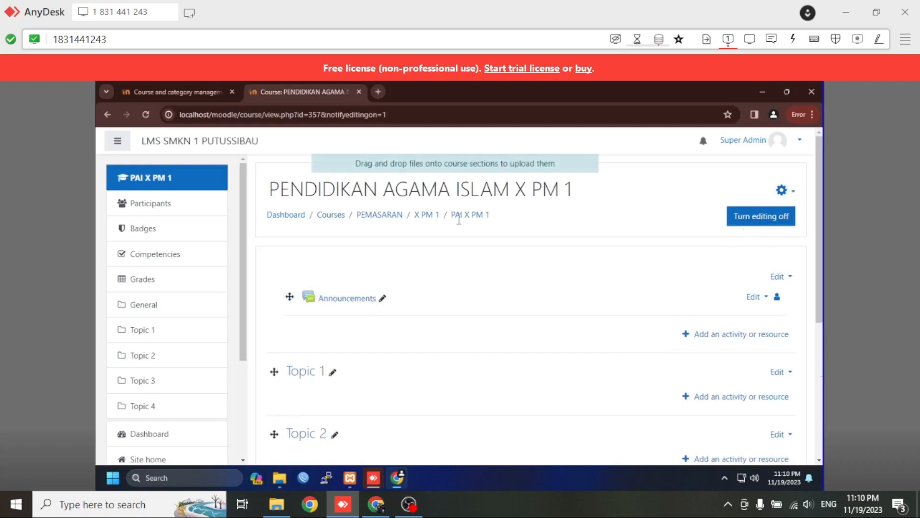
Delete the Announcements forum from the course's general section.
scroll(451, 349, down, 1)
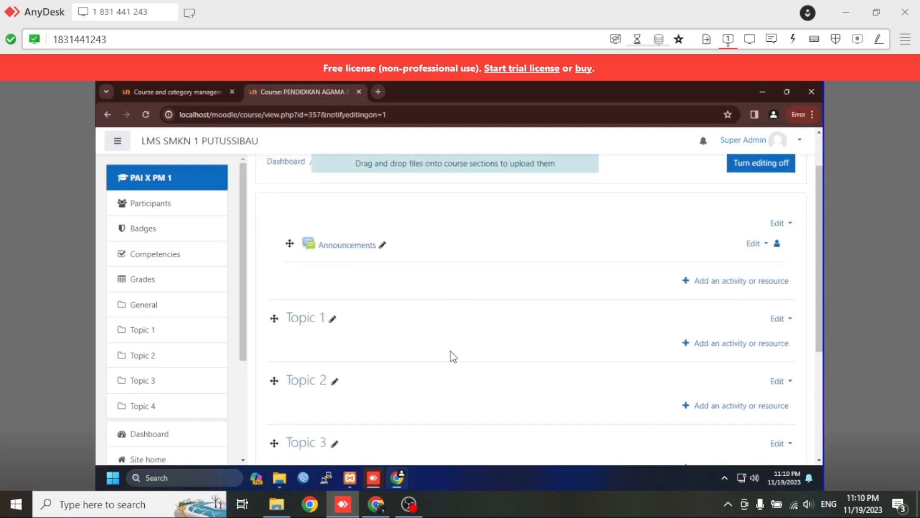
scroll(451, 348, up, 1)
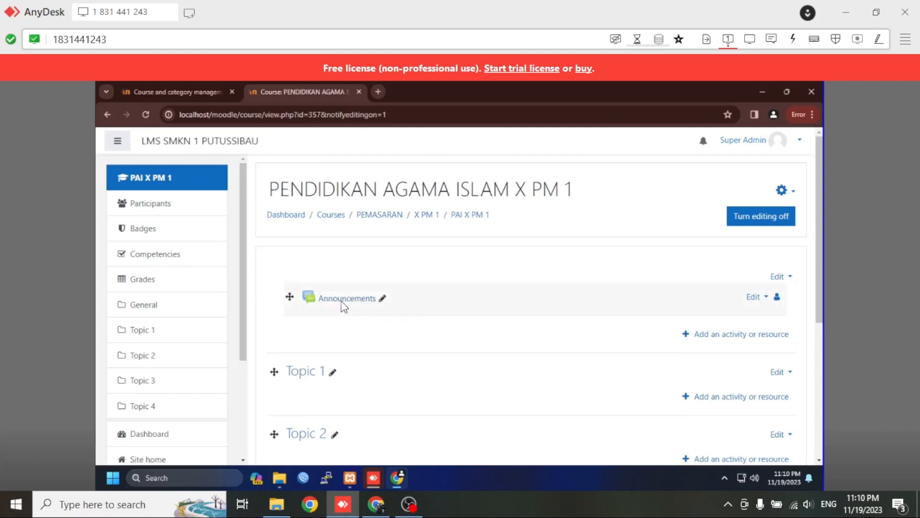
click(755, 298)
click(722, 399)
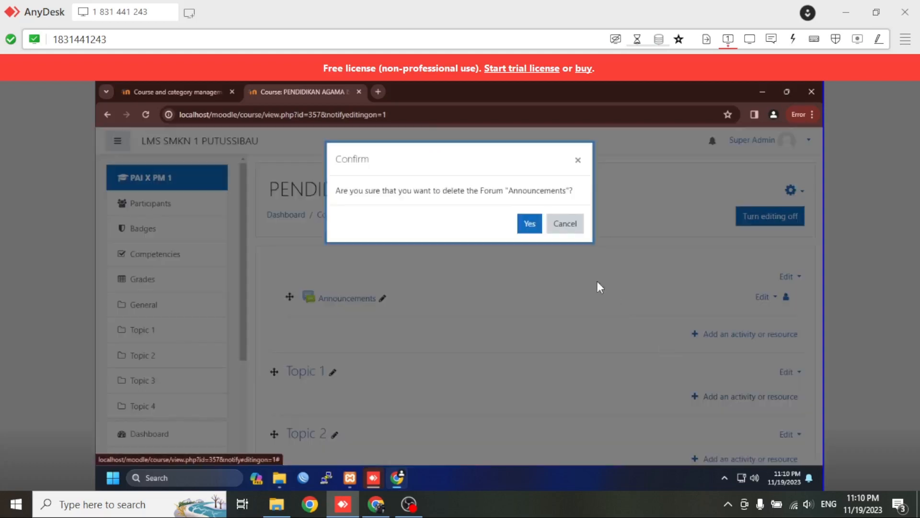
click(528, 222)
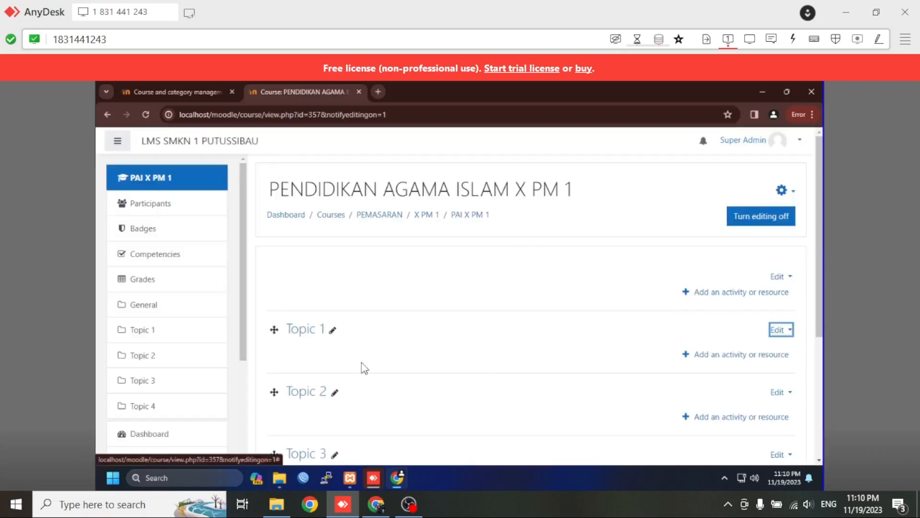
Add a new Quiz activity to the course's general section.
scroll(333, 407, down, 2)
scroll(335, 409, up, 2)
click(720, 294)
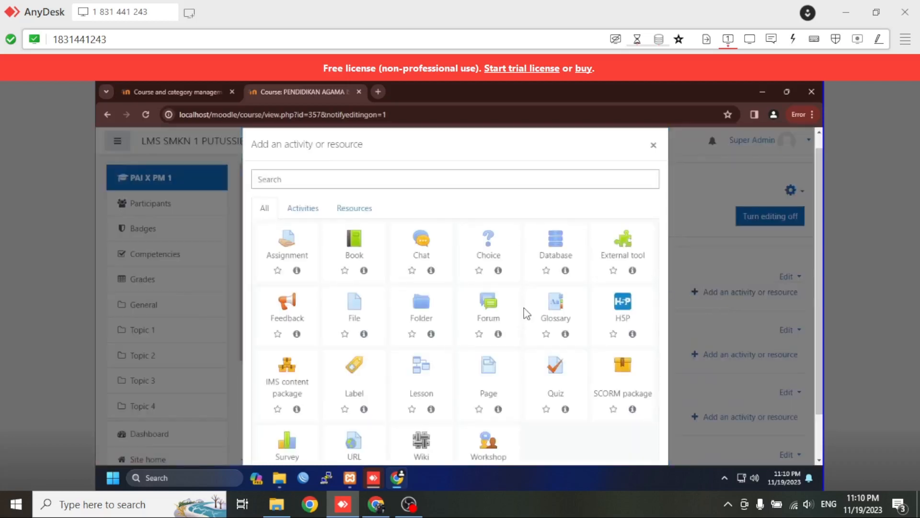
click(555, 381)
scroll(379, 314, down, 3)
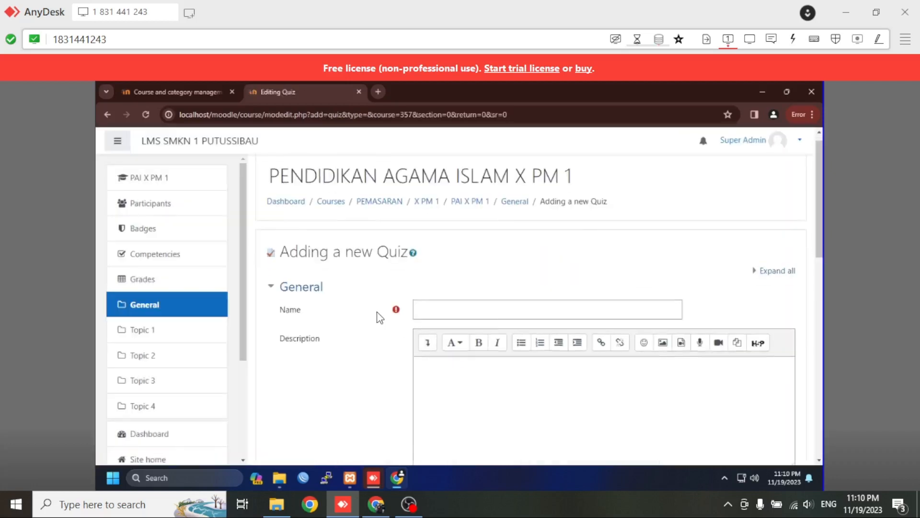
scroll(379, 314, up, 3)
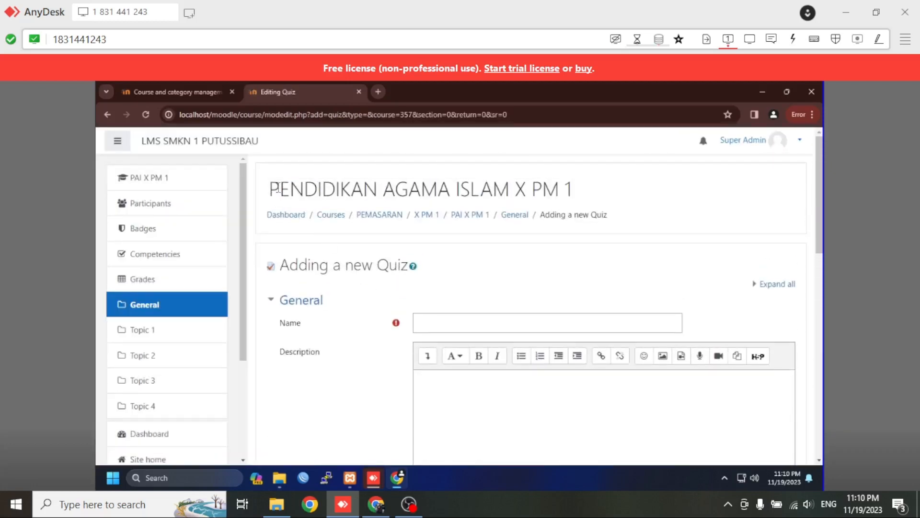
Copy the course title PENDIDIKAN AGAMA ISLAM X PM 1 and use it as the quiz name.
drag(278, 188, 574, 192)
click(582, 189)
click(573, 191)
drag(266, 189, 584, 191)
click(596, 195)
triple_click(573, 190)
key(ctrl+c)
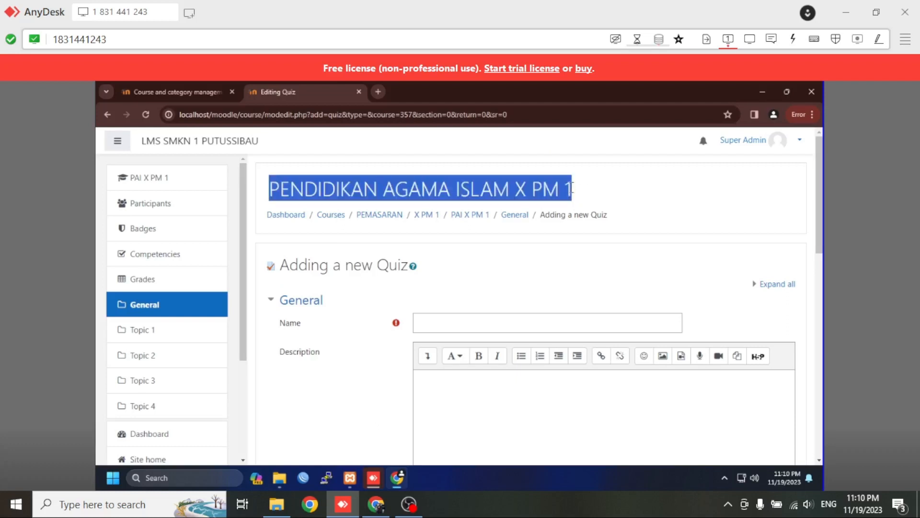
click(502, 322)
key(ctrl+v)
scroll(342, 355, down, 5)
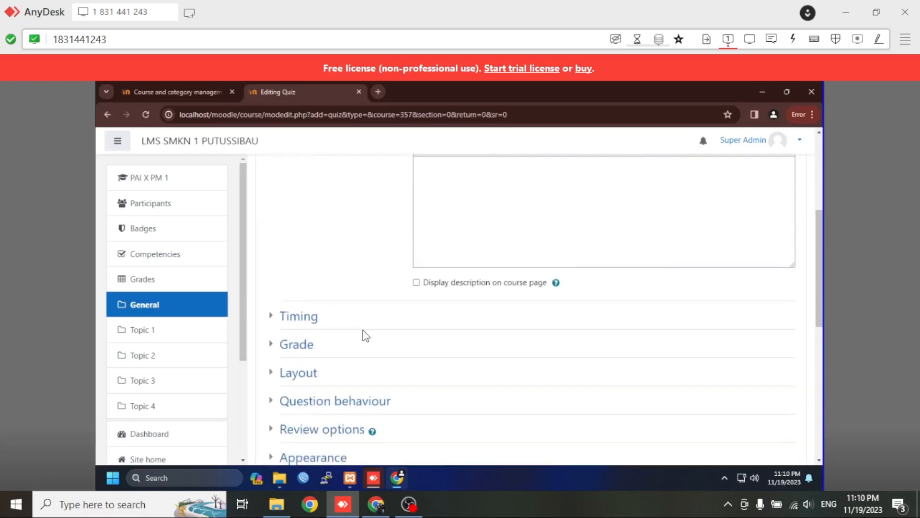
Enable the quiz's opening date in the timing settings, with 19 November 2023 at 23:10 as the opening time.
scroll(374, 327, down, 1)
click(298, 265)
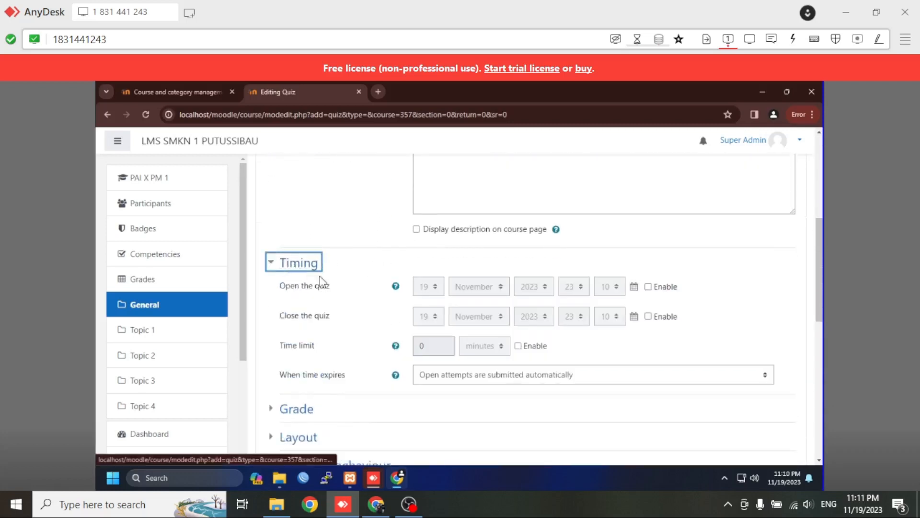
click(648, 286)
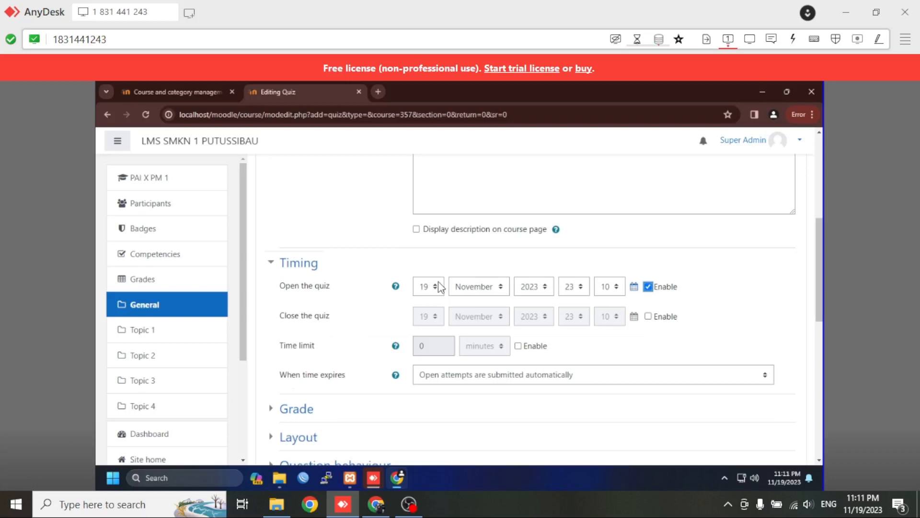
scroll(399, 316, down, 2)
scroll(400, 318, up, 1)
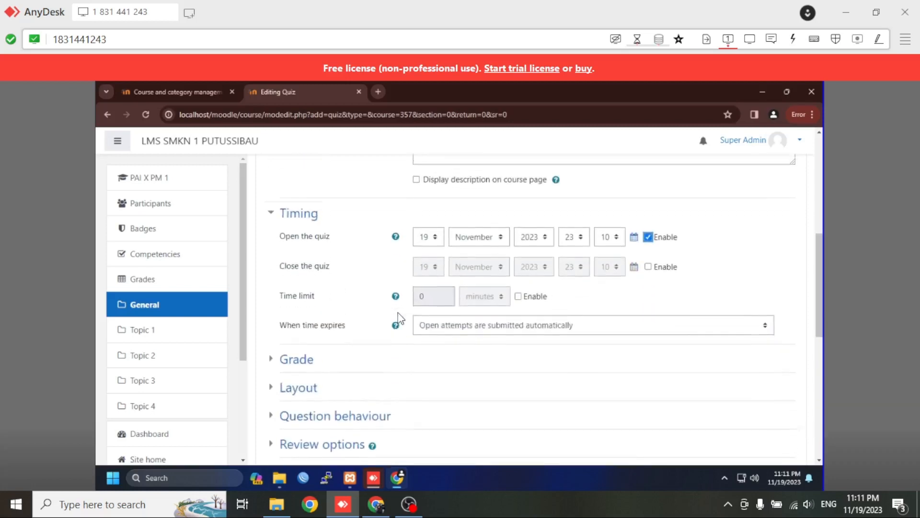
scroll(400, 318, up, 1)
scroll(400, 317, up, 3)
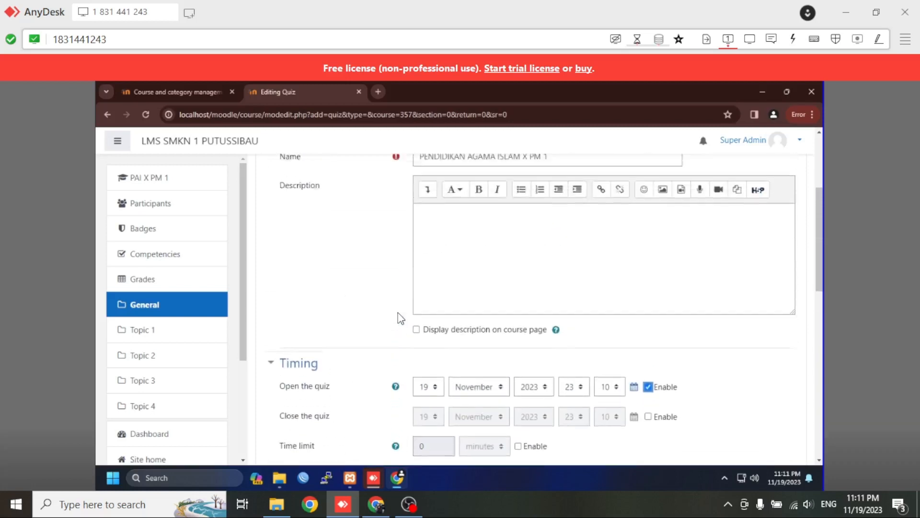
scroll(399, 318, down, 3)
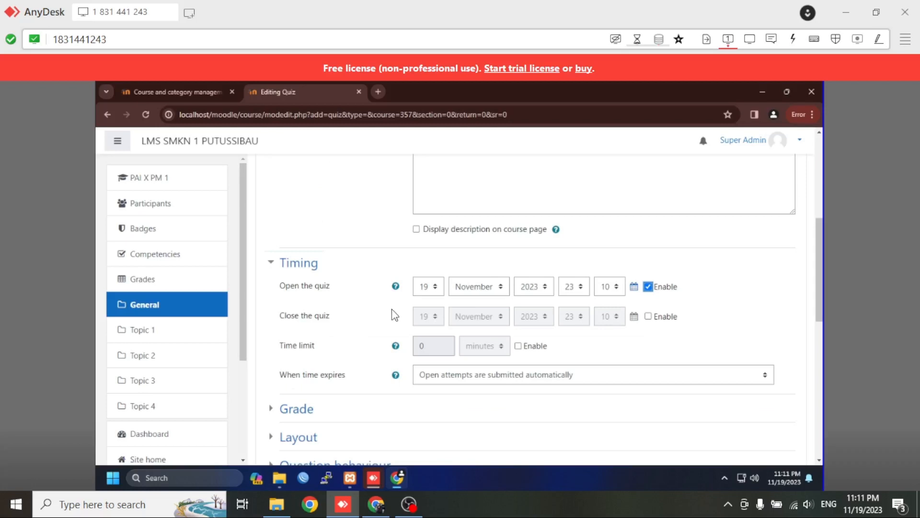
Limit the attempts allowed to 1 in the quiz's grade settings.
scroll(392, 308, down, 3)
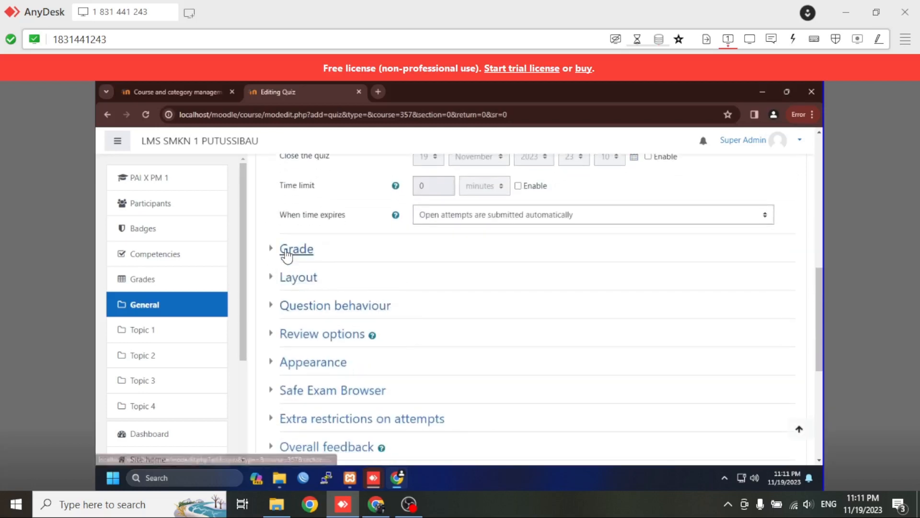
click(283, 250)
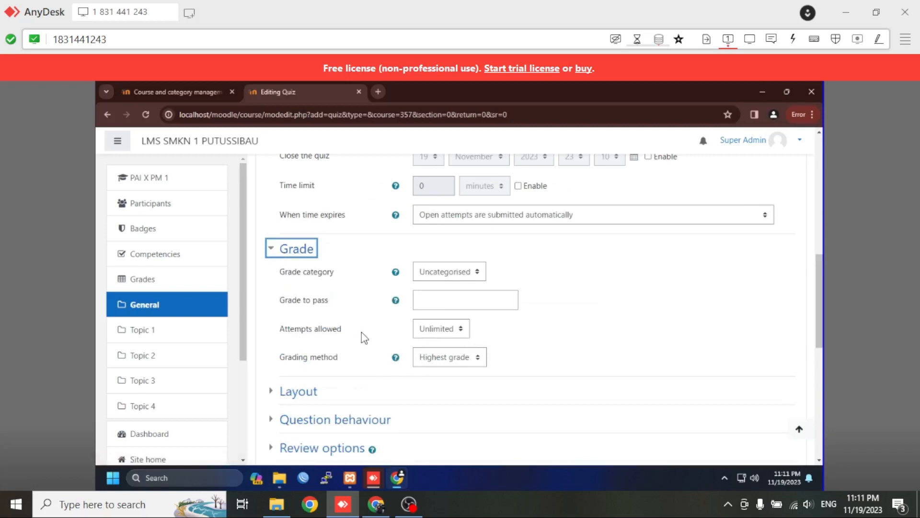
click(452, 329)
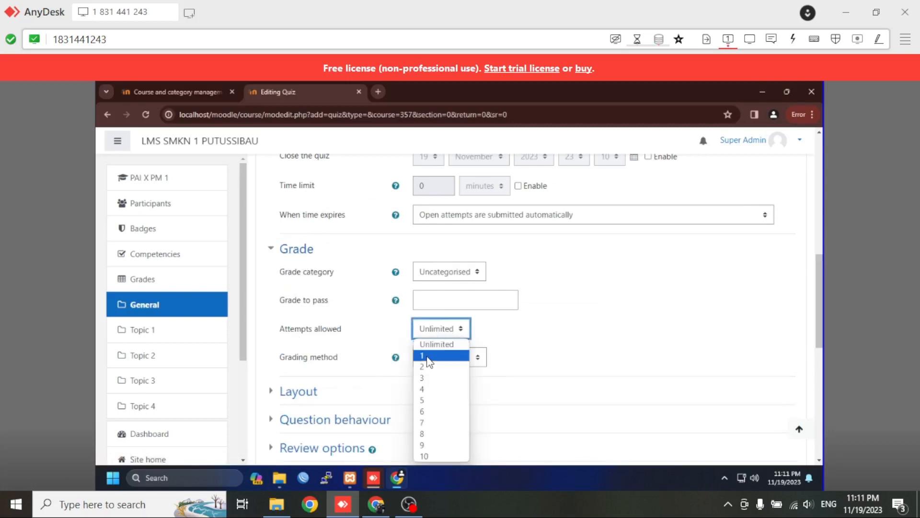
click(428, 357)
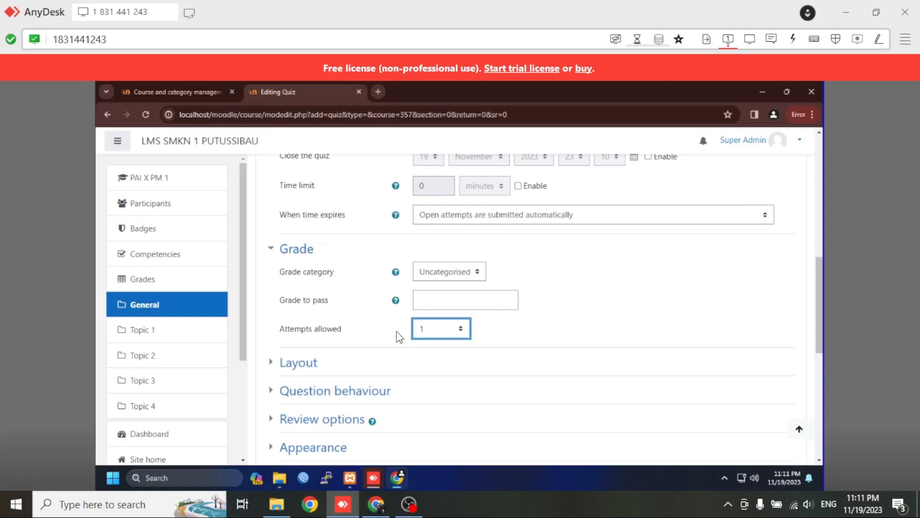
Set the quiz layout to start a new page every 5 questions.
scroll(357, 337, down, 2)
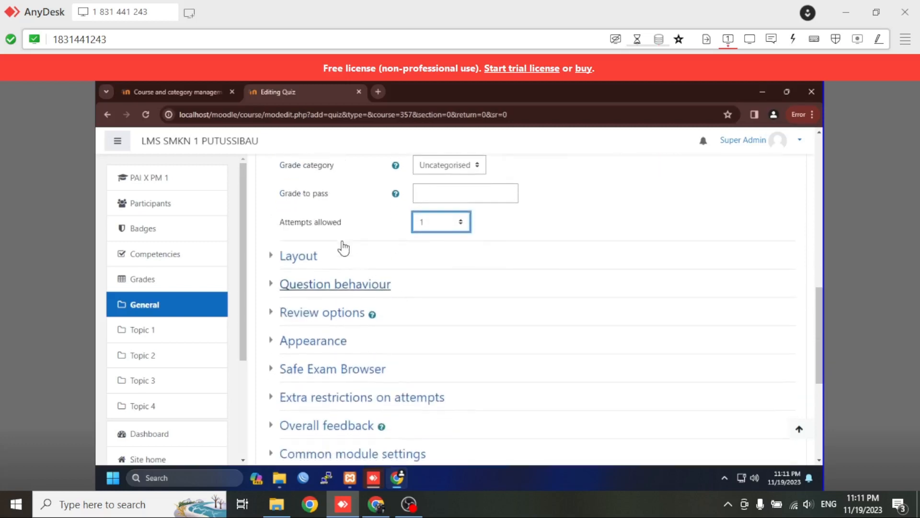
click(300, 263)
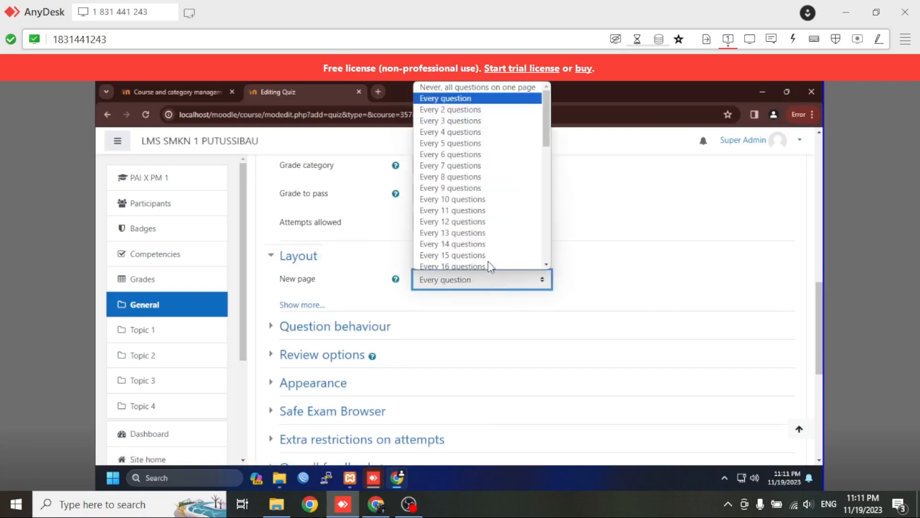
click(451, 141)
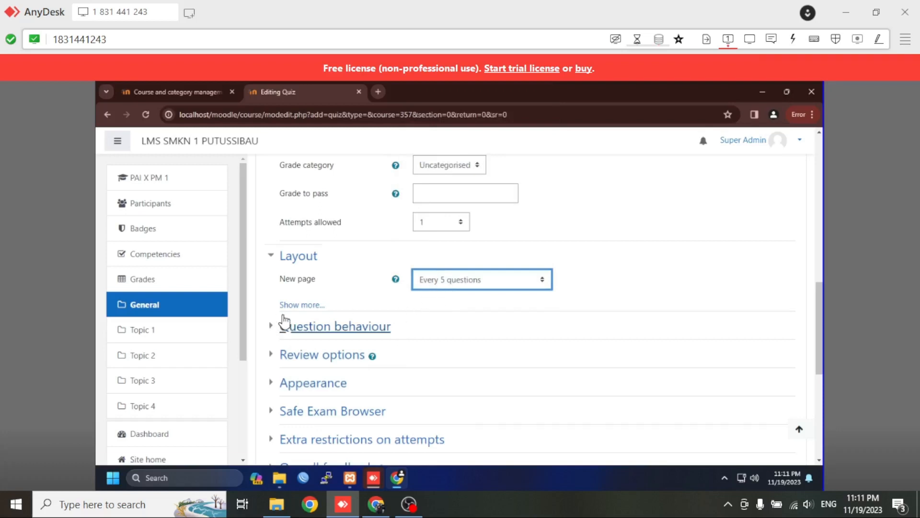
In the review options, disable the attempt, marks and overall feedback both immediately after the attempt and later while the quiz is open.
scroll(369, 287, down, 2)
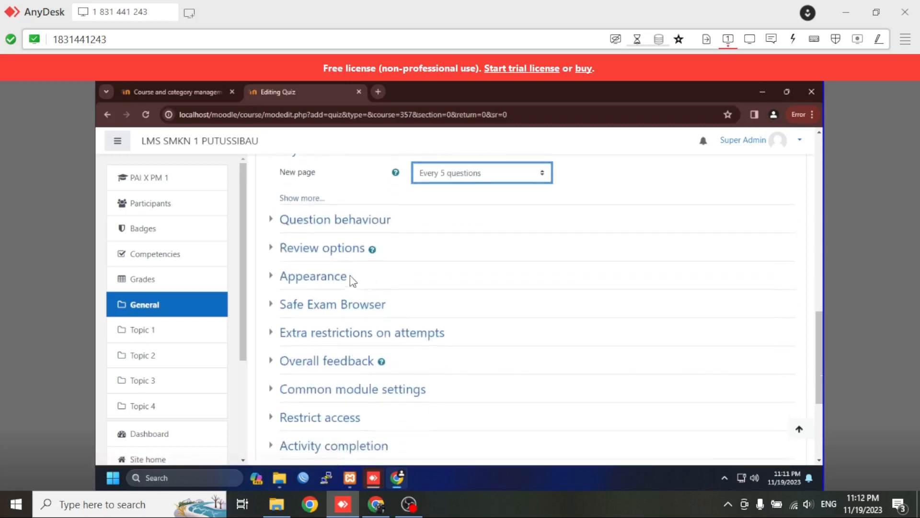
click(293, 224)
click(292, 225)
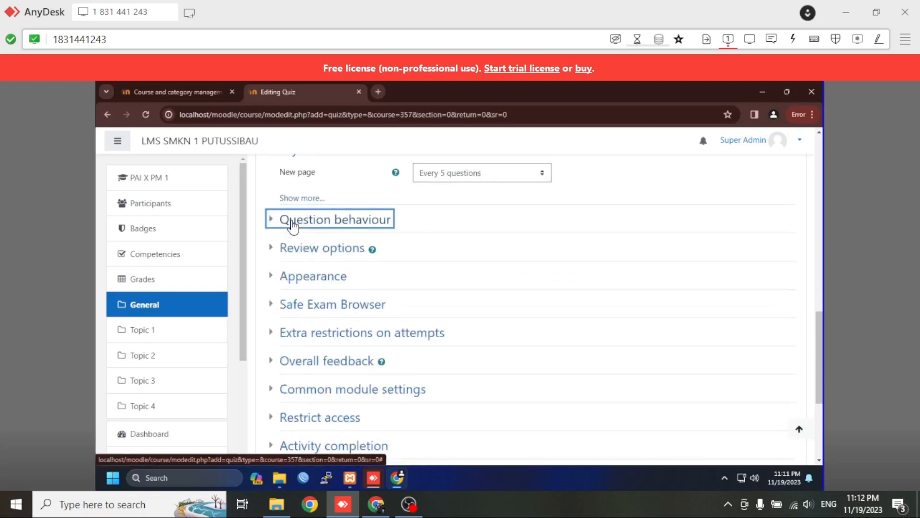
click(298, 250)
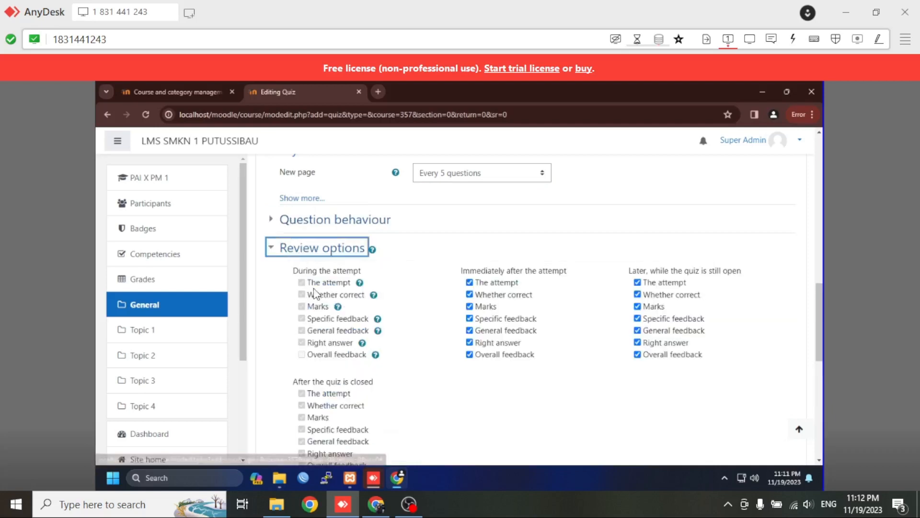
scroll(455, 302, down, 1)
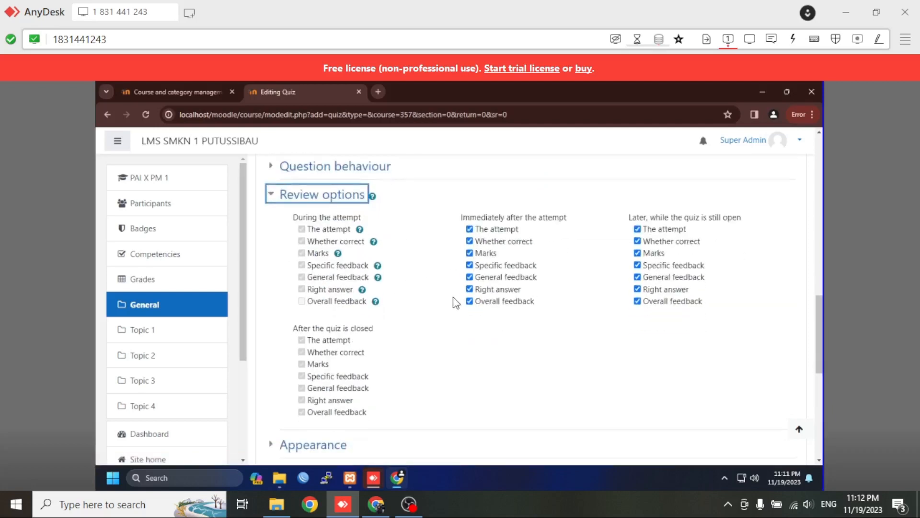
click(498, 230)
click(661, 230)
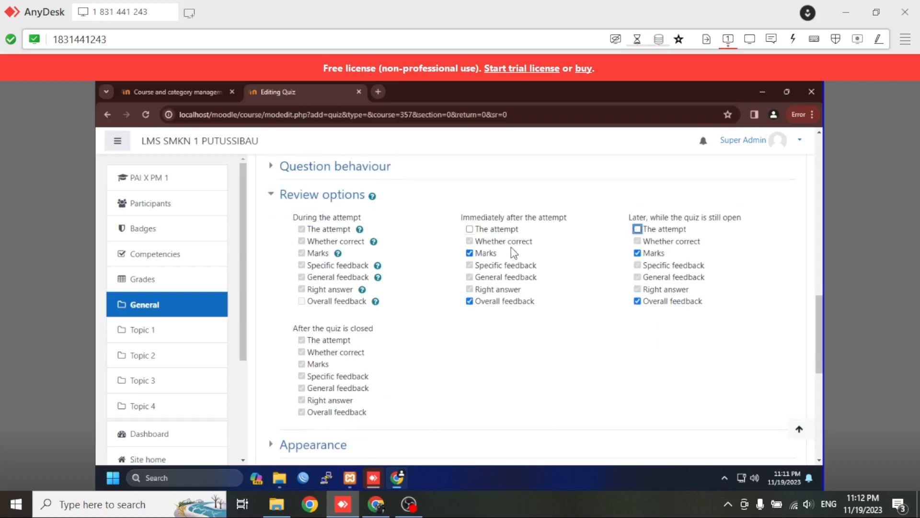
click(479, 254)
click(475, 302)
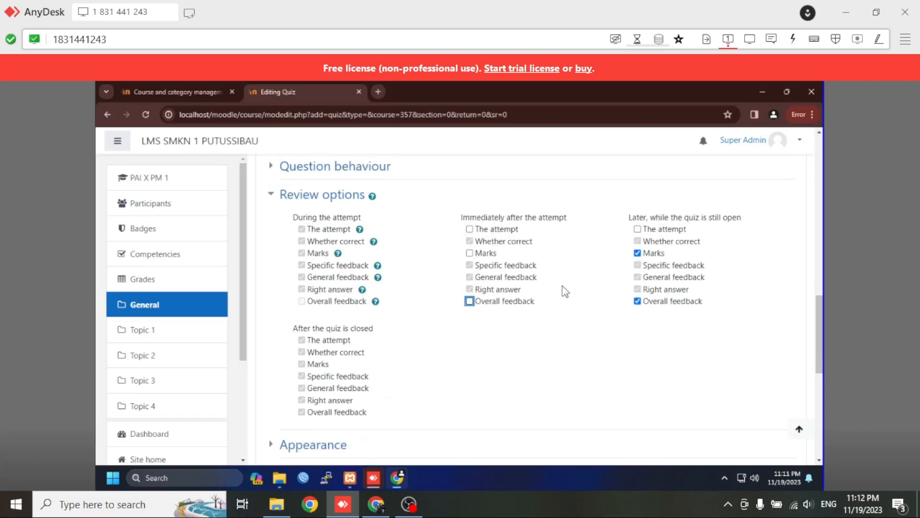
click(638, 253)
click(638, 301)
Set completion tracking to show the activity as complete when conditions are met, and require students to receive a grade.
scroll(446, 324, down, 6)
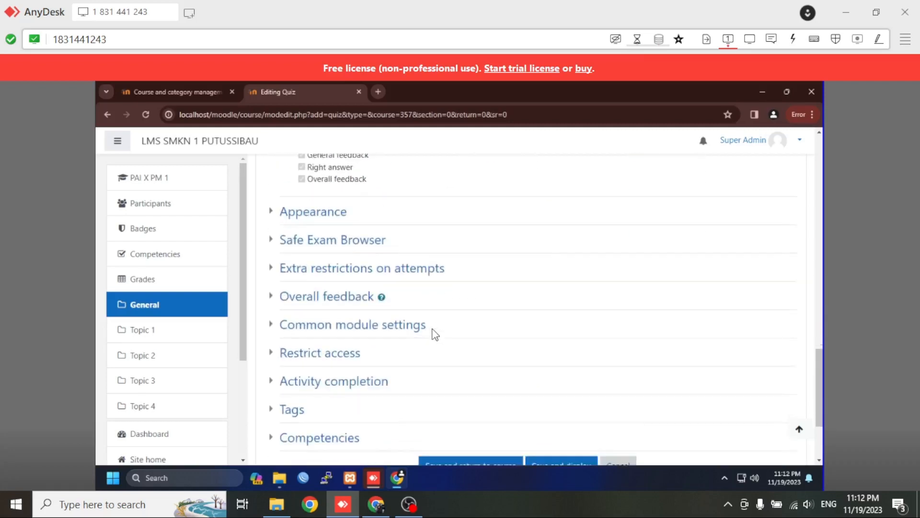
scroll(435, 333, up, 3)
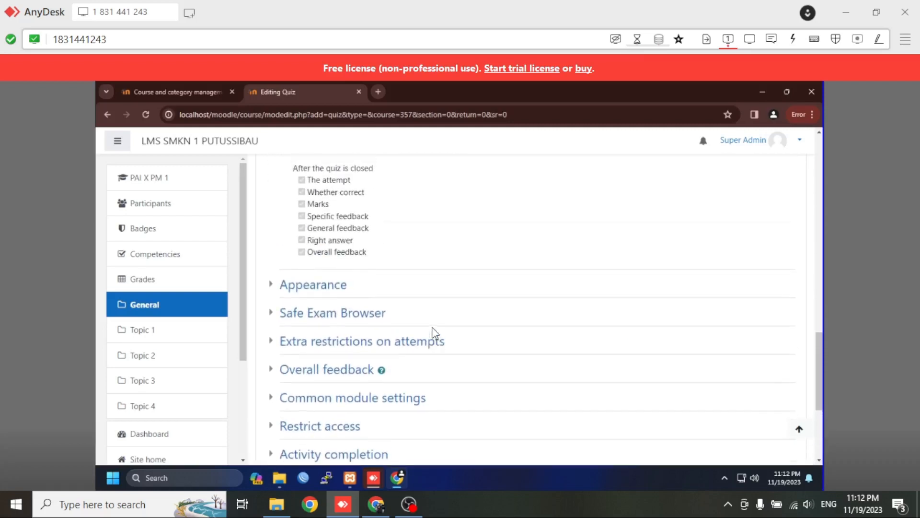
scroll(433, 334, up, 1)
scroll(430, 335, up, 2)
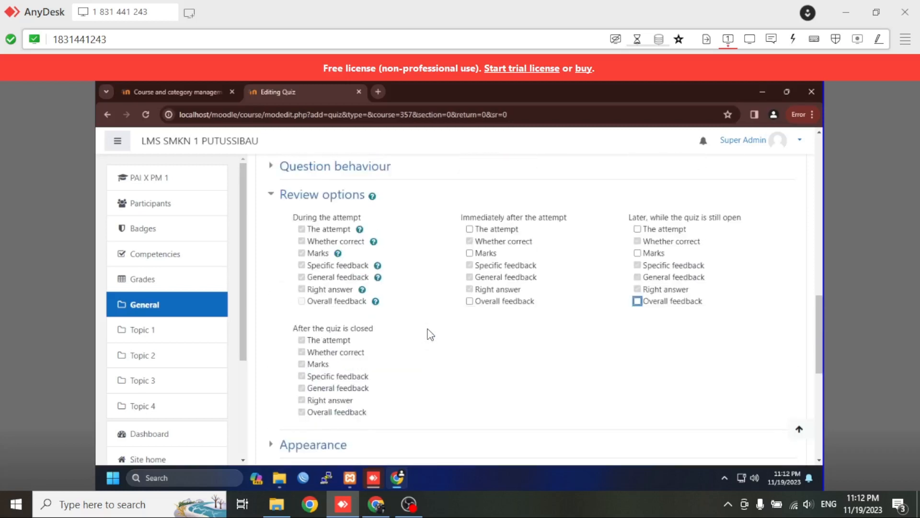
scroll(431, 335, down, 4)
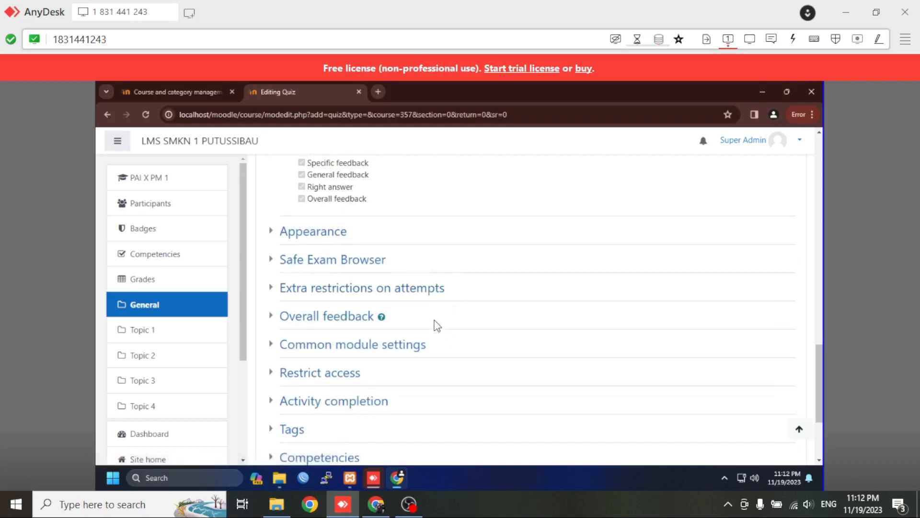
scroll(436, 324, down, 1)
scroll(353, 320, down, 2)
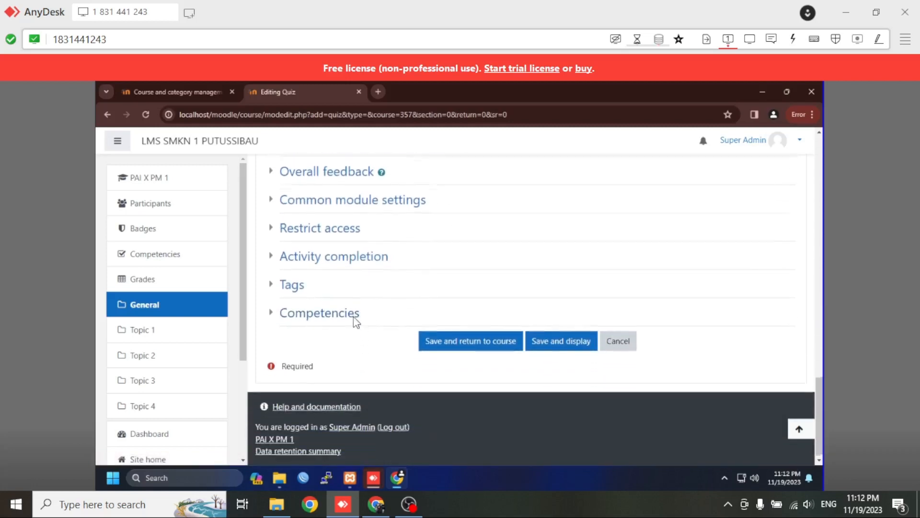
click(304, 257)
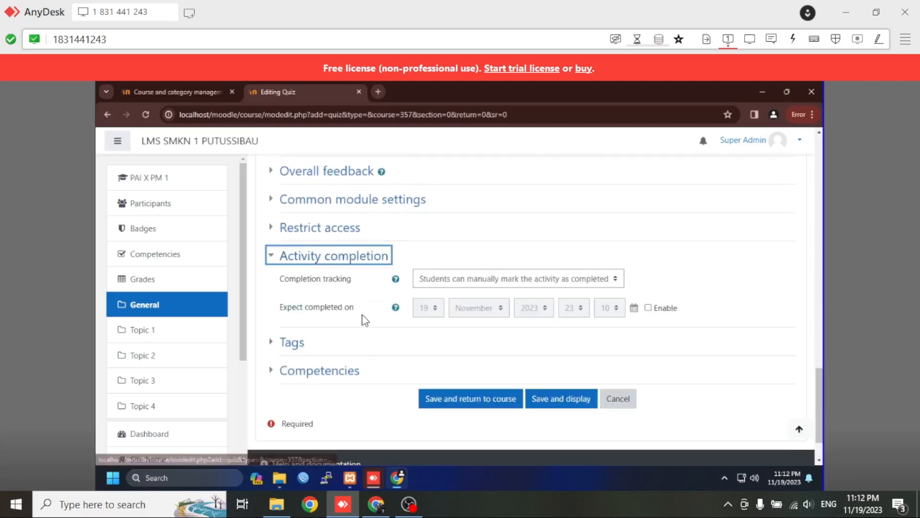
click(474, 281)
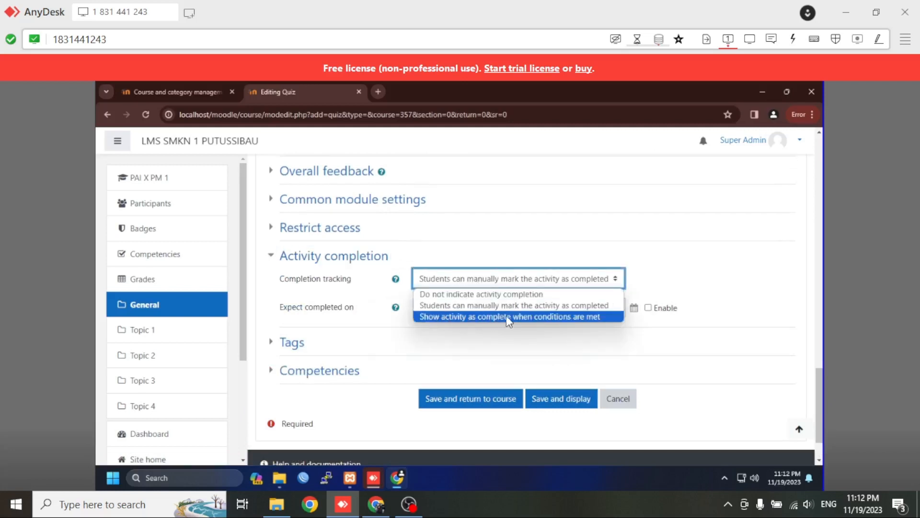
click(532, 318)
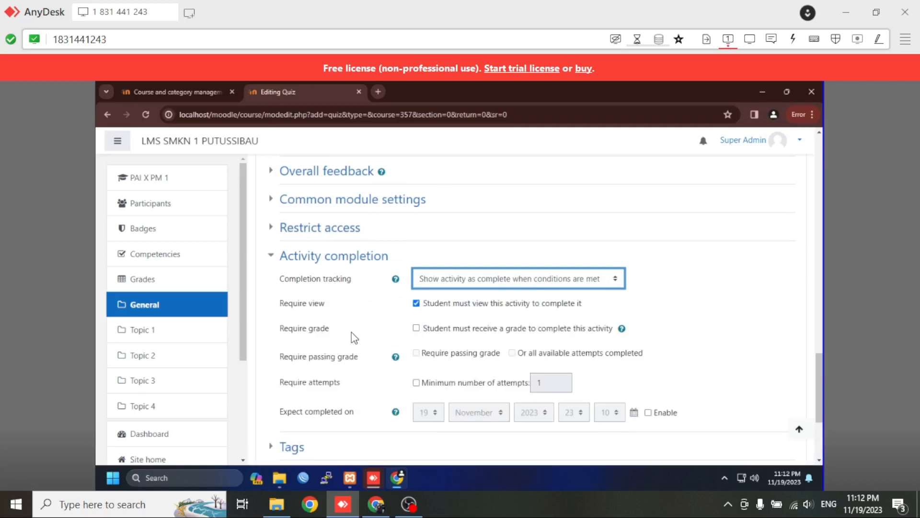
click(417, 329)
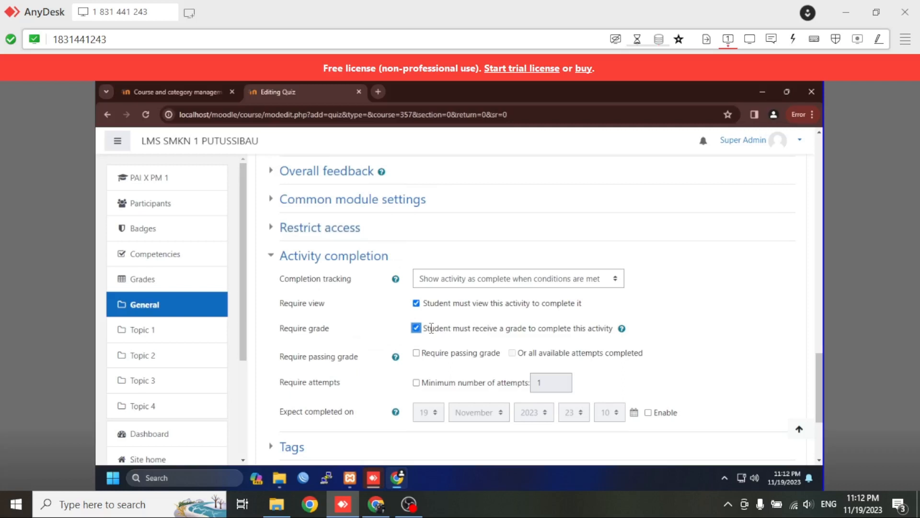
Save the quiz settings and display the new quiz's page.
scroll(432, 331, down, 1)
scroll(422, 339, down, 2)
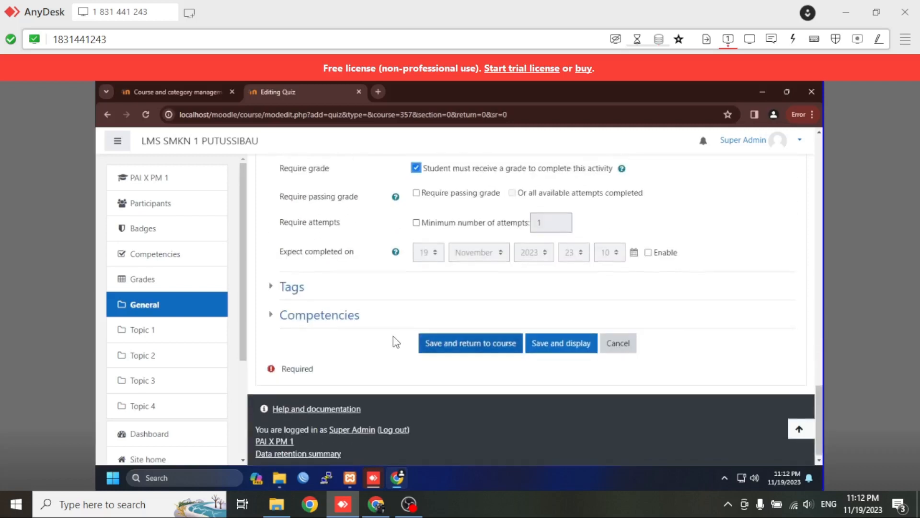
click(562, 345)
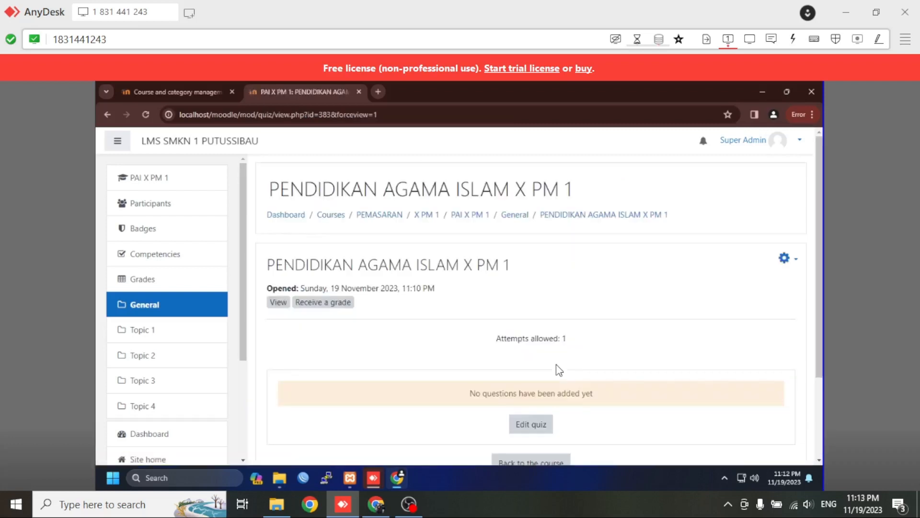
scroll(557, 364, down, 3)
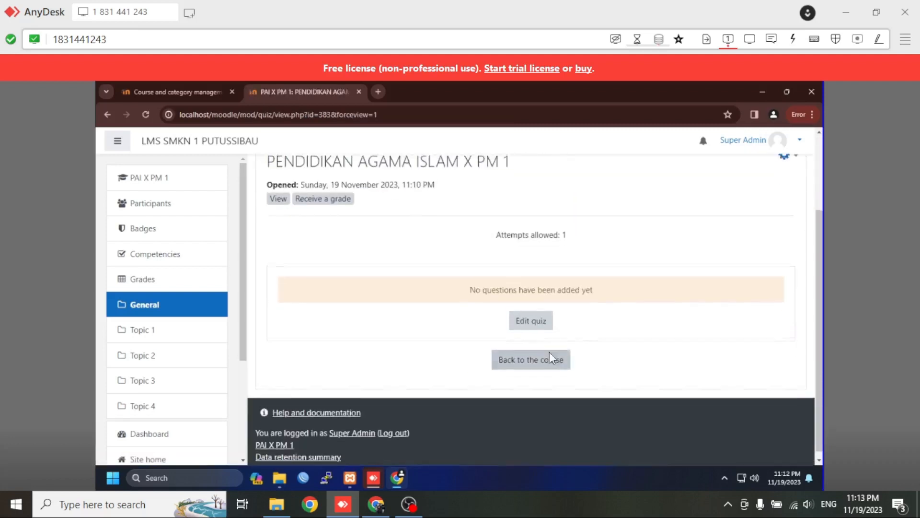
scroll(549, 352, up, 3)
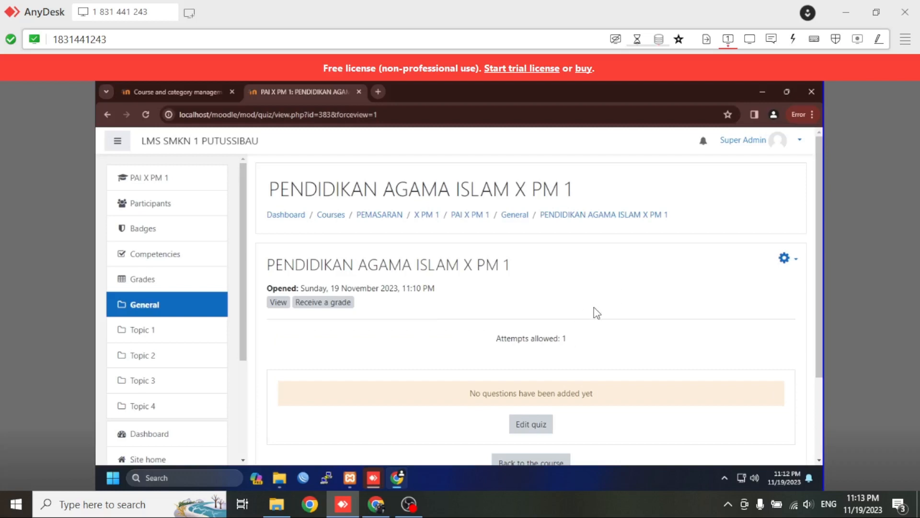
Open the question bank's import page for the quiz and choose Blackboard as the file format.
click(785, 262)
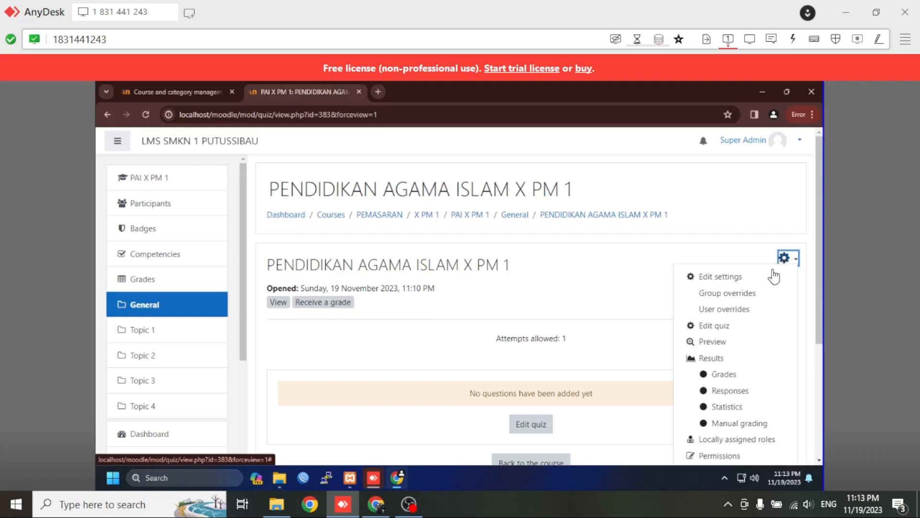
scroll(747, 288, down, 3)
scroll(739, 309, up, 1)
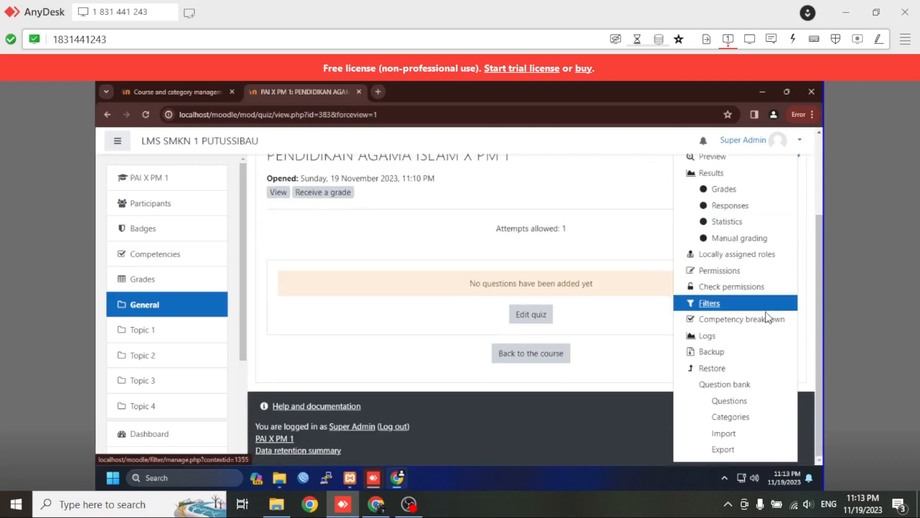
click(733, 433)
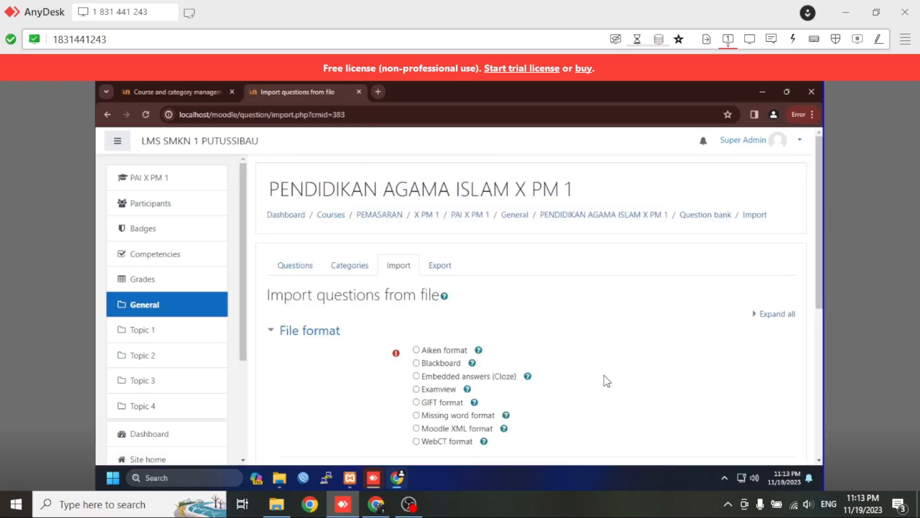
scroll(606, 379, down, 3)
click(430, 203)
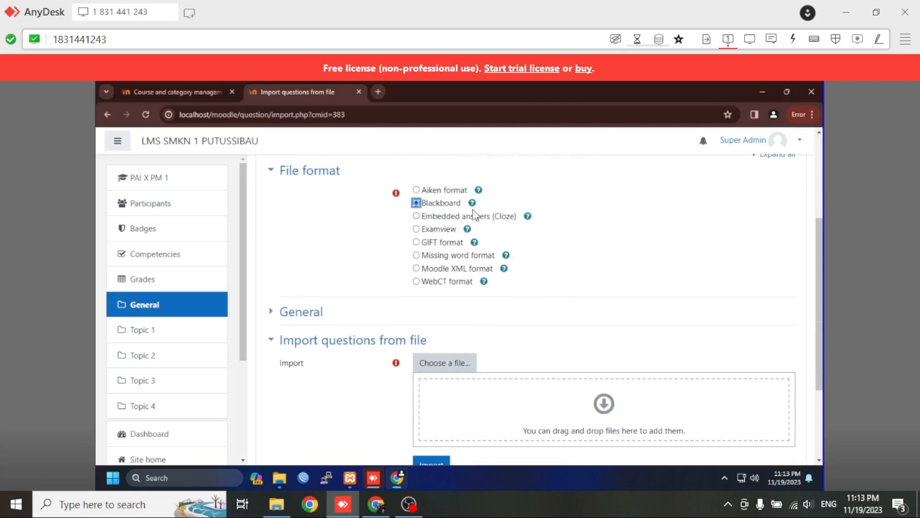
Upload the AGAMA ISLAM KELAS X zip file from the PAS 20233 folder and import its questions.
scroll(561, 274, down, 1)
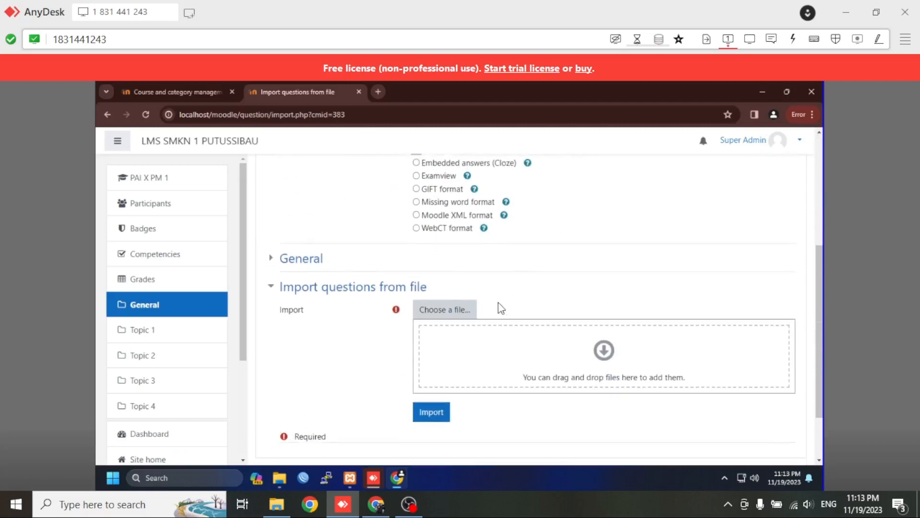
click(442, 310)
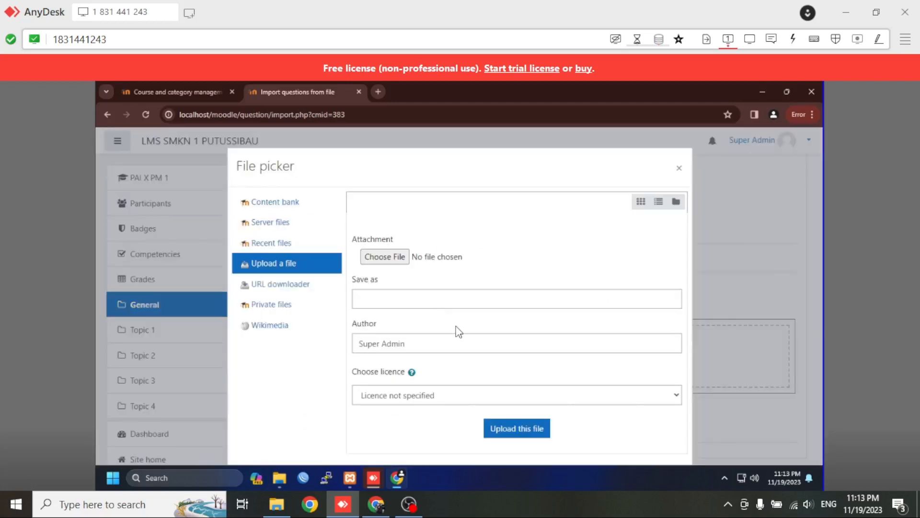
click(380, 257)
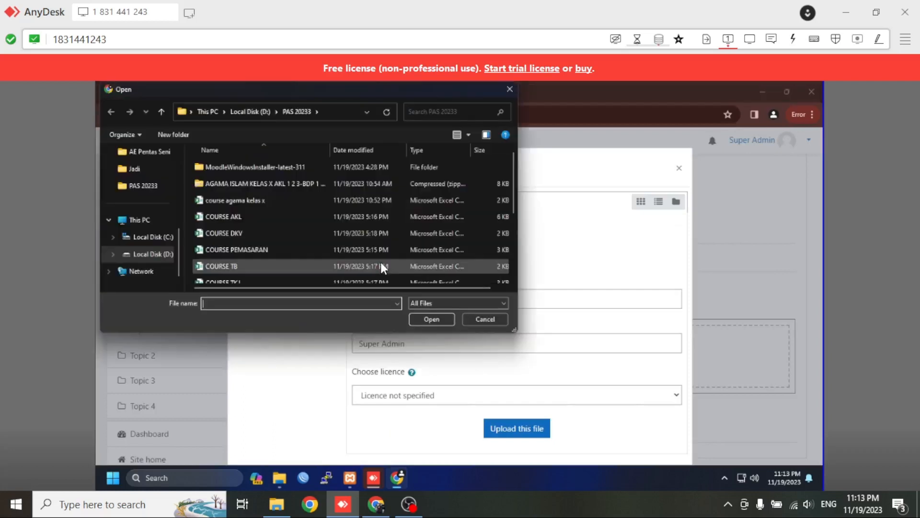
click(282, 184)
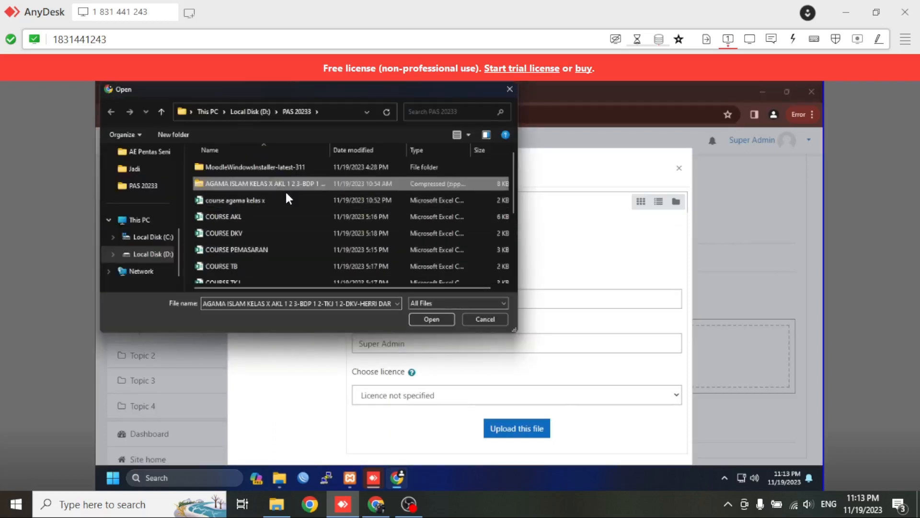
click(422, 318)
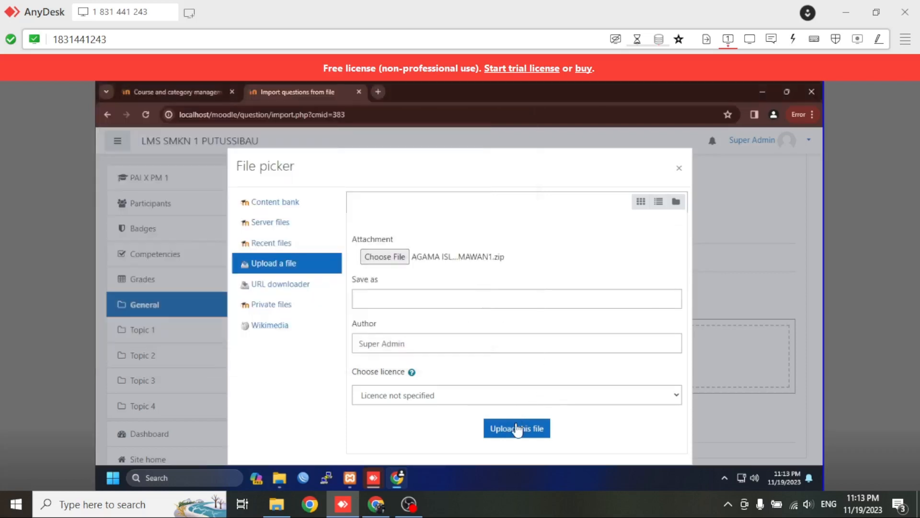
click(498, 430)
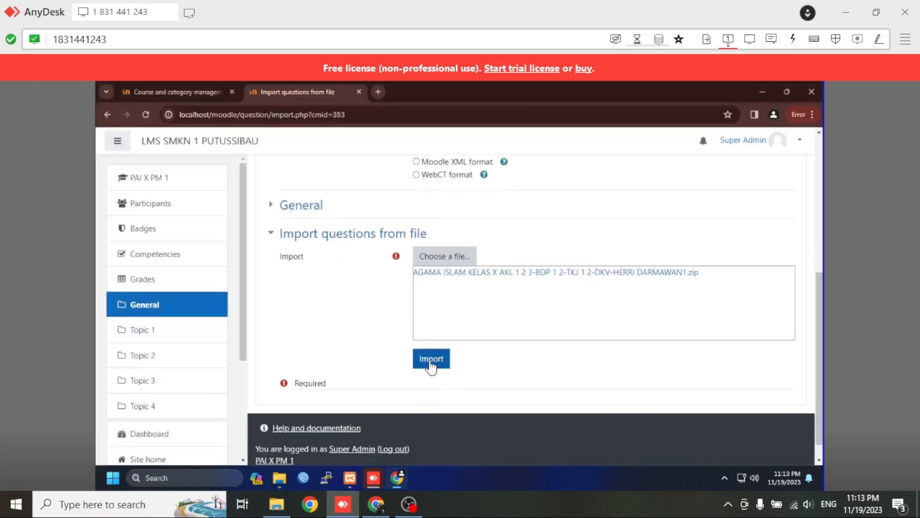
click(432, 361)
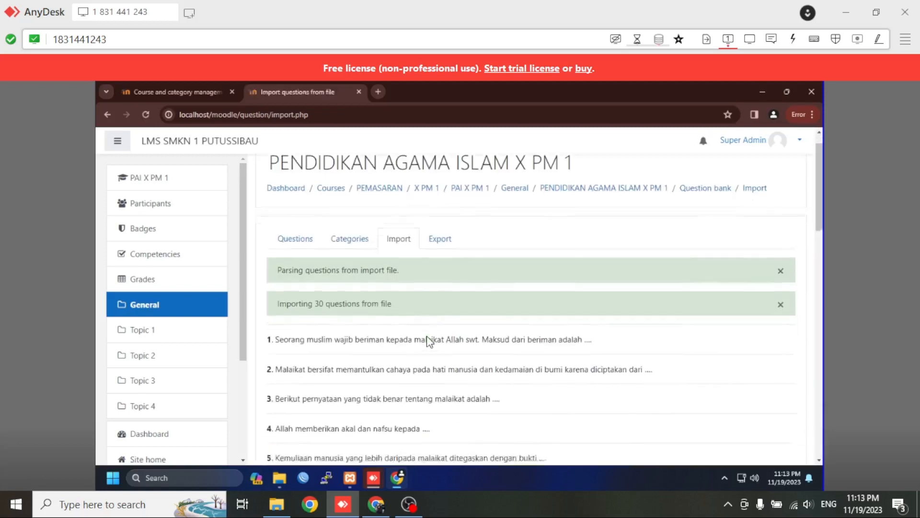
Review the full list of imported questions from the first to the last.
scroll(428, 343, down, 3)
scroll(428, 341, up, 3)
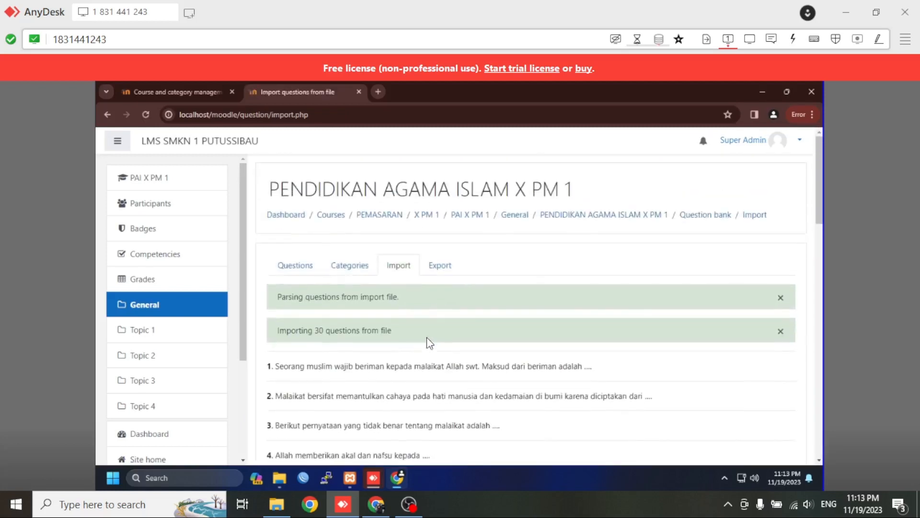
scroll(430, 343, down, 2)
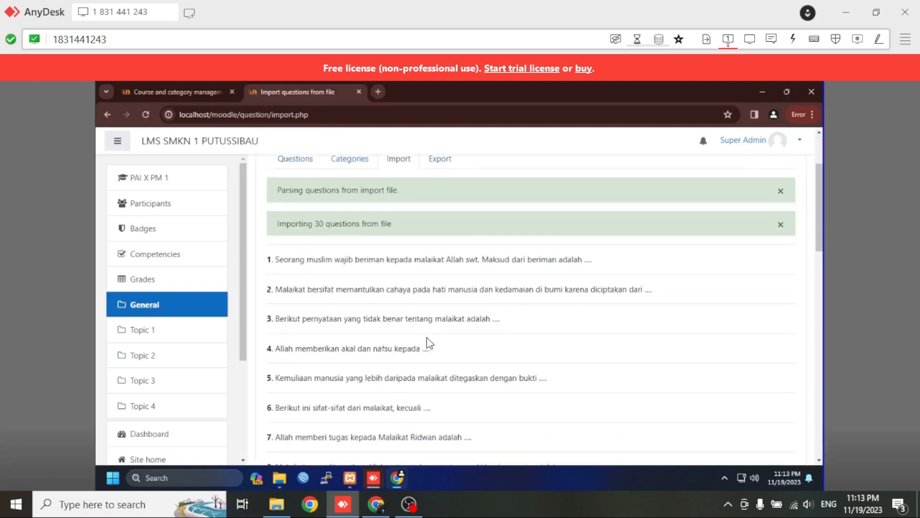
scroll(428, 341, down, 12)
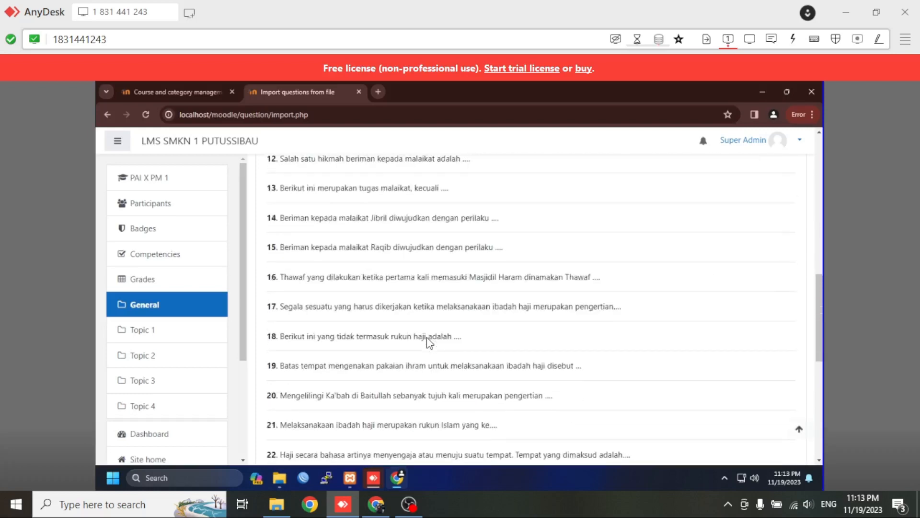
scroll(428, 337, down, 4)
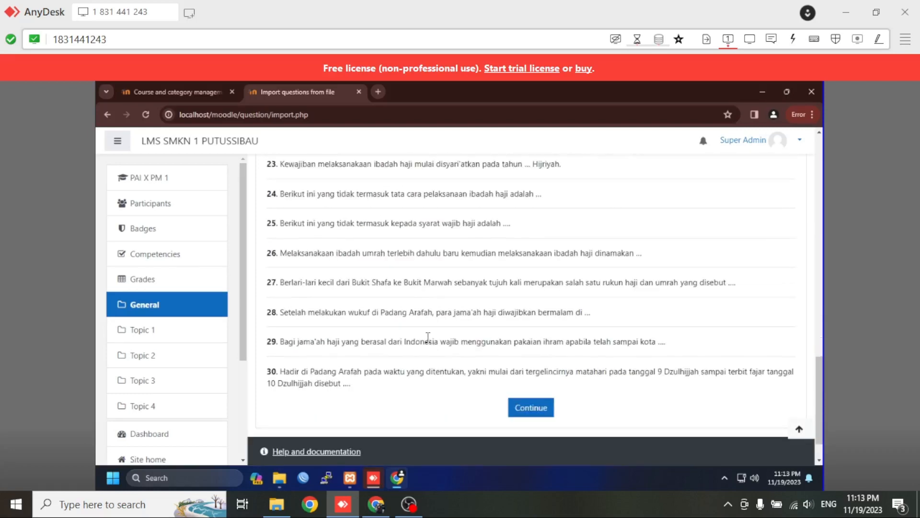
scroll(428, 337, up, 7)
scroll(428, 337, up, 8)
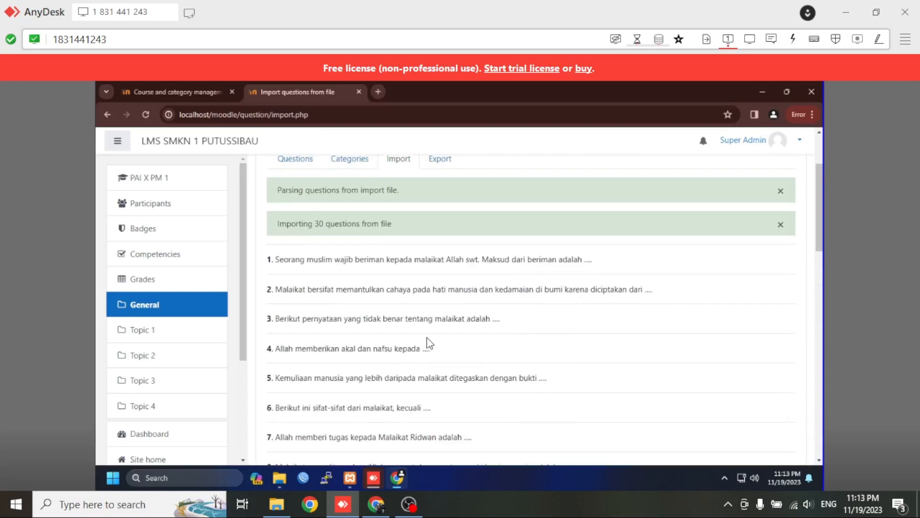
scroll(427, 338, up, 3)
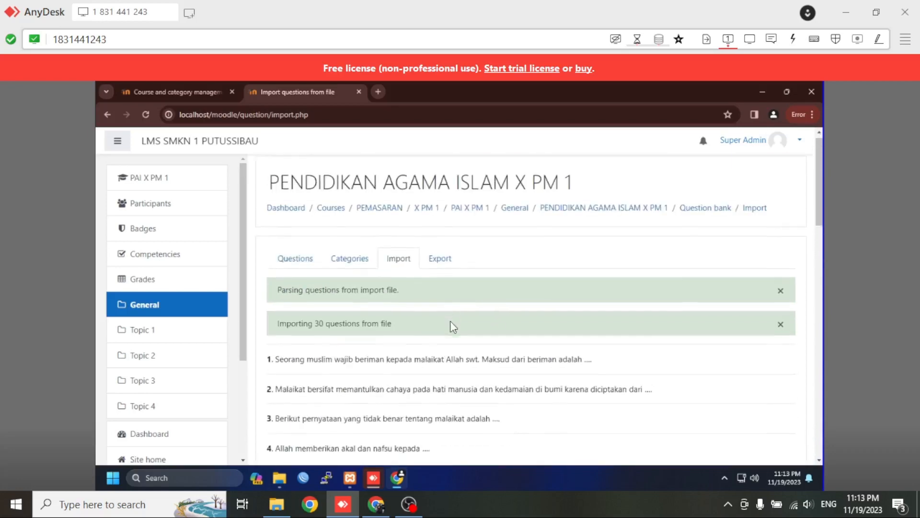
scroll(451, 321, down, 10)
scroll(549, 360, down, 5)
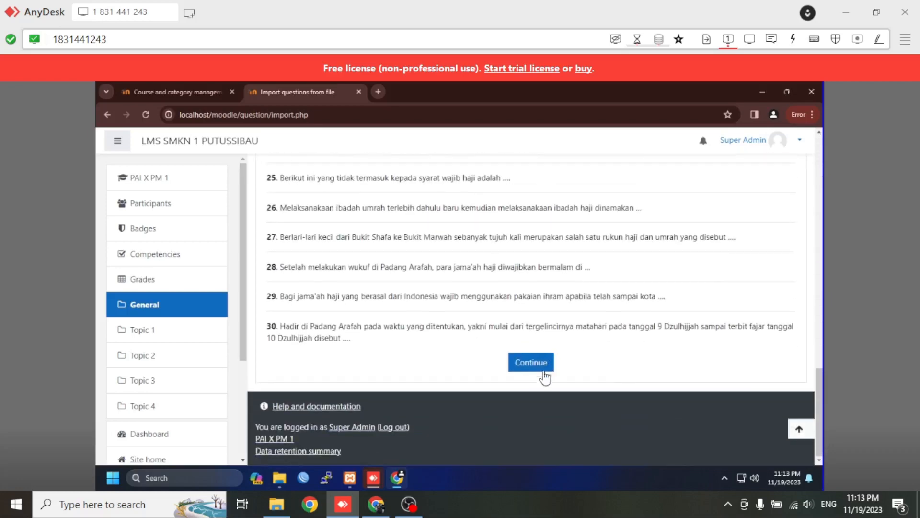
Continue past the import results, return to the course's General section and open the PENDIDIKAN AGAMA ISLAM X PM 1 quiz for question editing.
click(542, 369)
scroll(456, 355, down, 1)
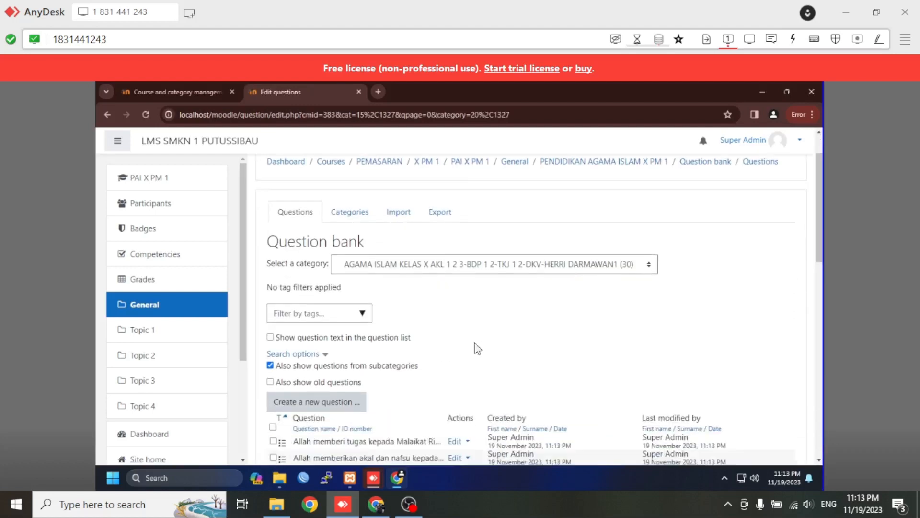
click(149, 305)
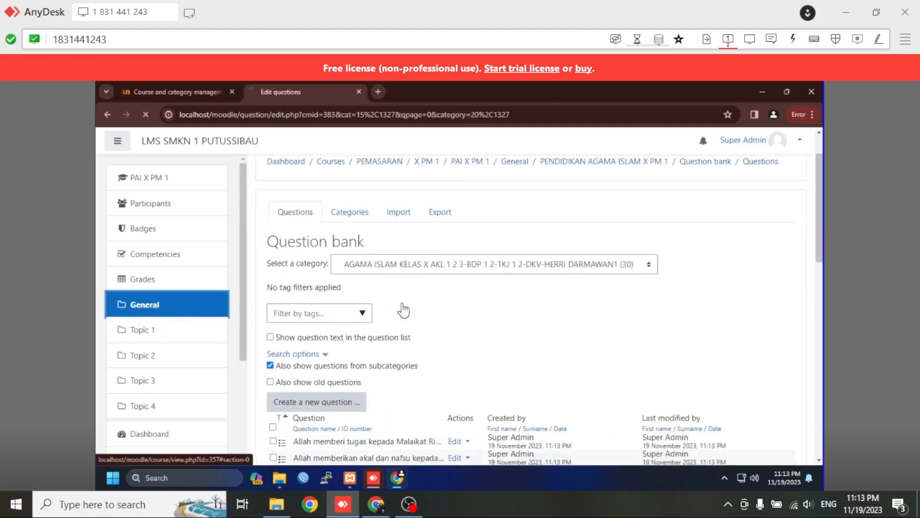
scroll(409, 292, up, 3)
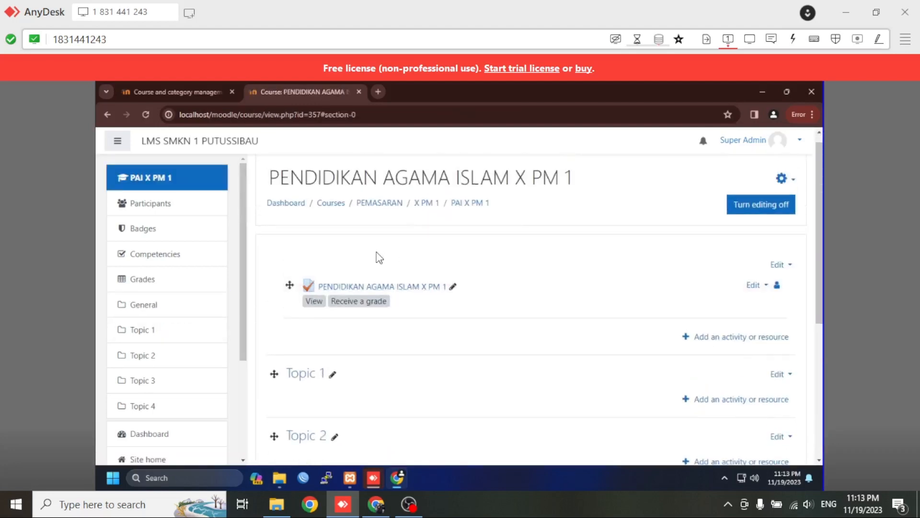
click(392, 291)
scroll(520, 288, down, 2)
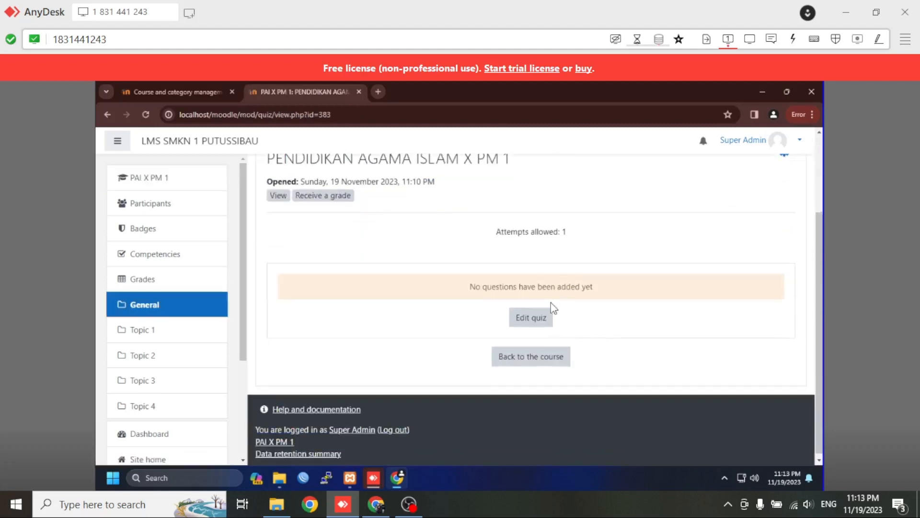
click(516, 320)
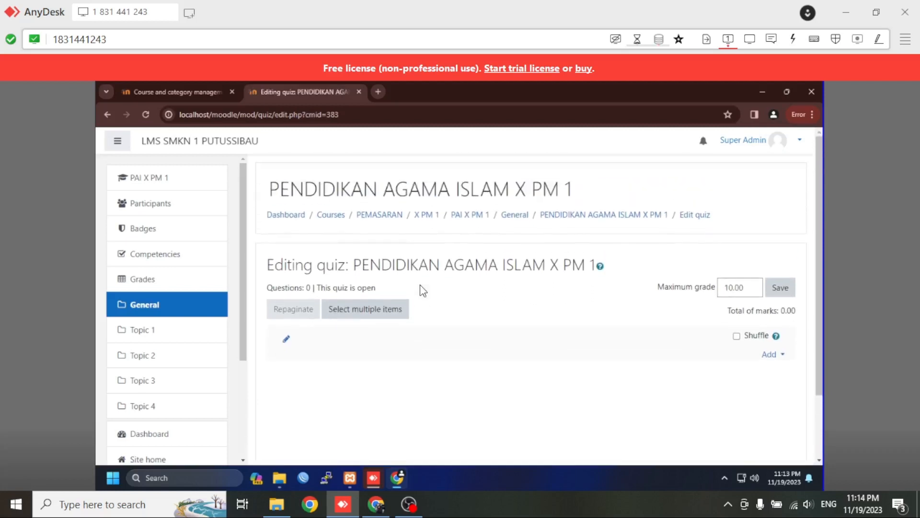
Save a maximum grade of 100.00 for the quiz and enable question shuffling.
click(731, 287)
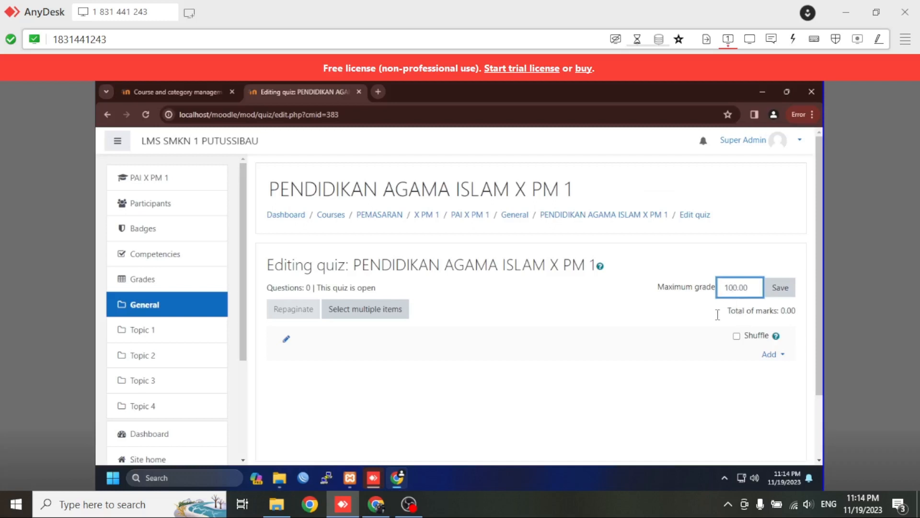
click(780, 287)
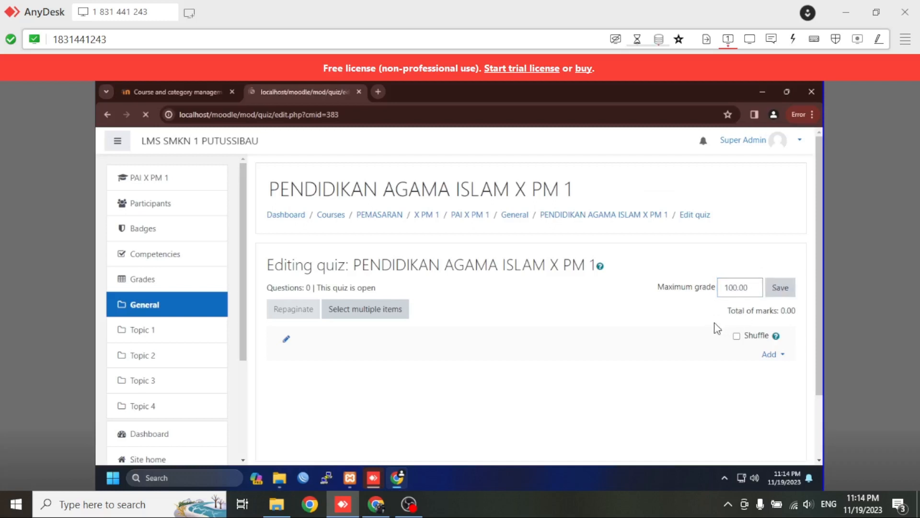
click(737, 336)
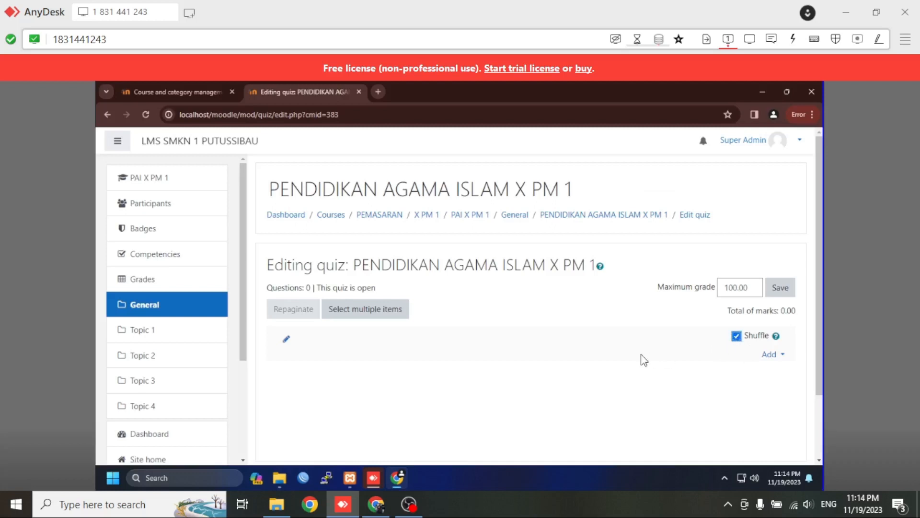
Start adding questions from the question bank and choose the imported AGAMA ISLAM KELAS X category of the PAI X PM 1 course.
scroll(644, 360, down, 2)
click(770, 301)
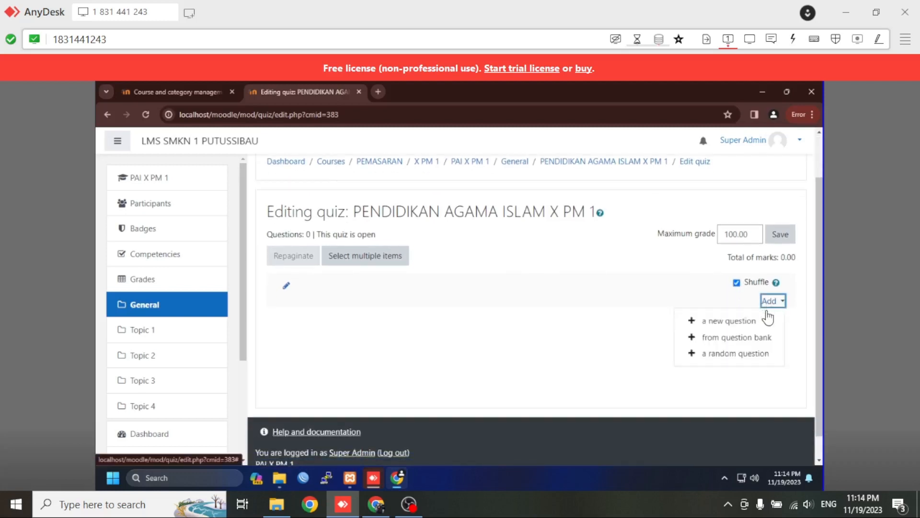
click(738, 338)
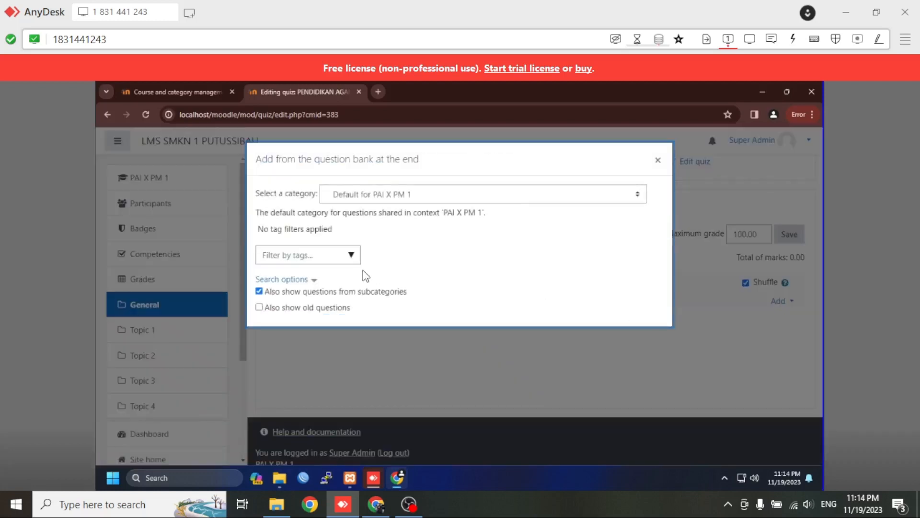
click(454, 197)
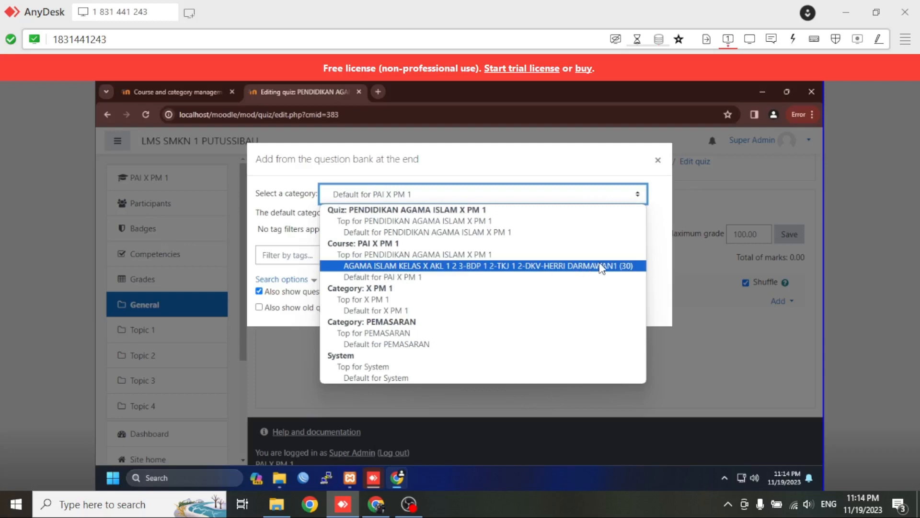
click(569, 273)
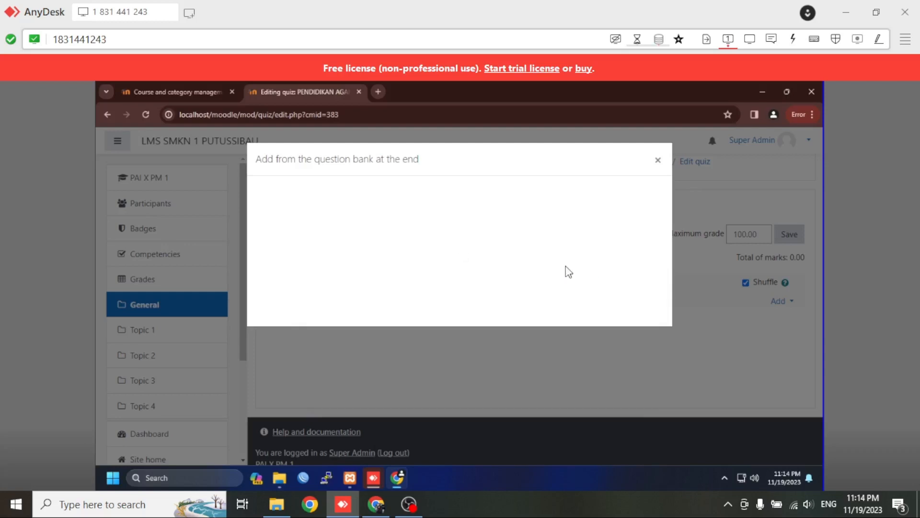
Show all 30 questions of the category in one list, and switch back to 20 per page.
scroll(377, 307, down, 10)
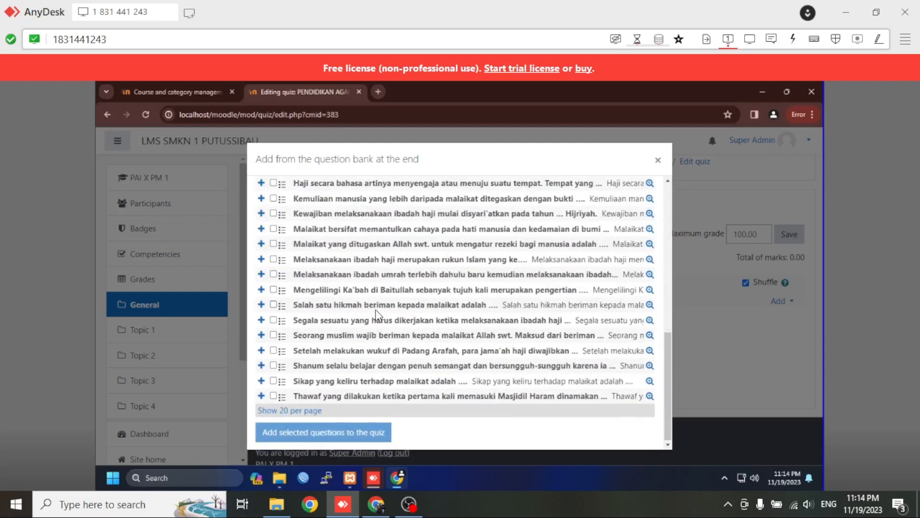
click(278, 409)
scroll(305, 369, down, 5)
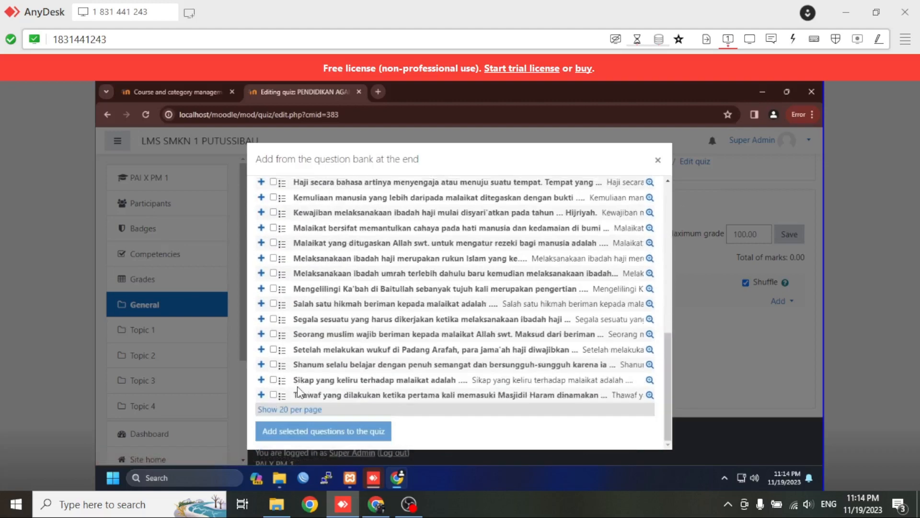
click(293, 410)
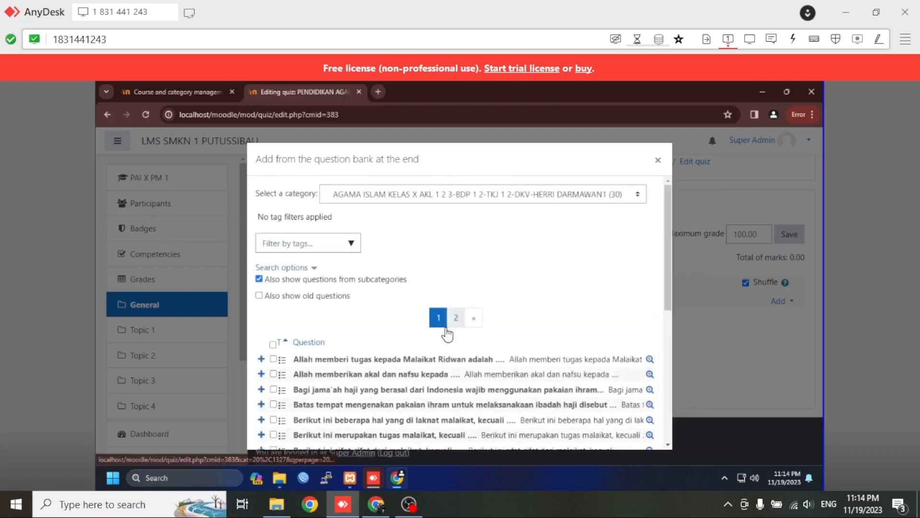
Select all the questions on the first page of the category, and clear that selection again.
scroll(376, 341, down, 1)
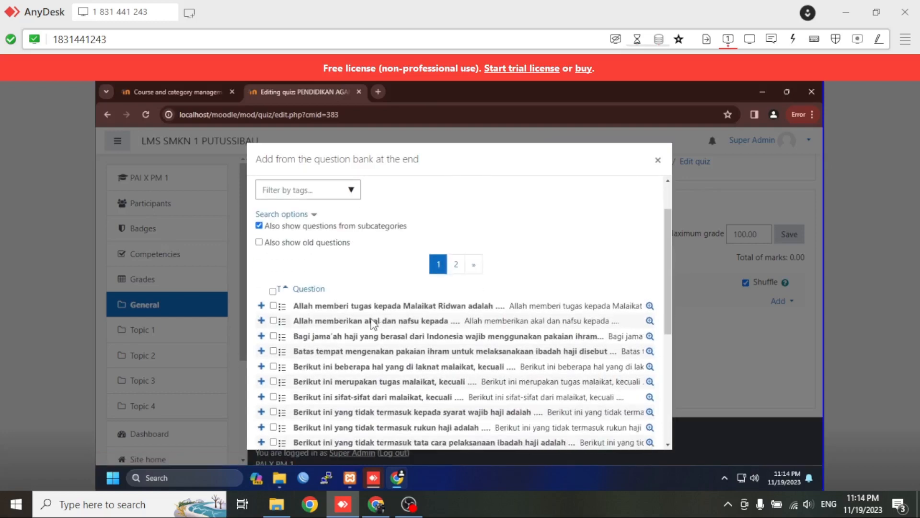
scroll(376, 331, down, 3)
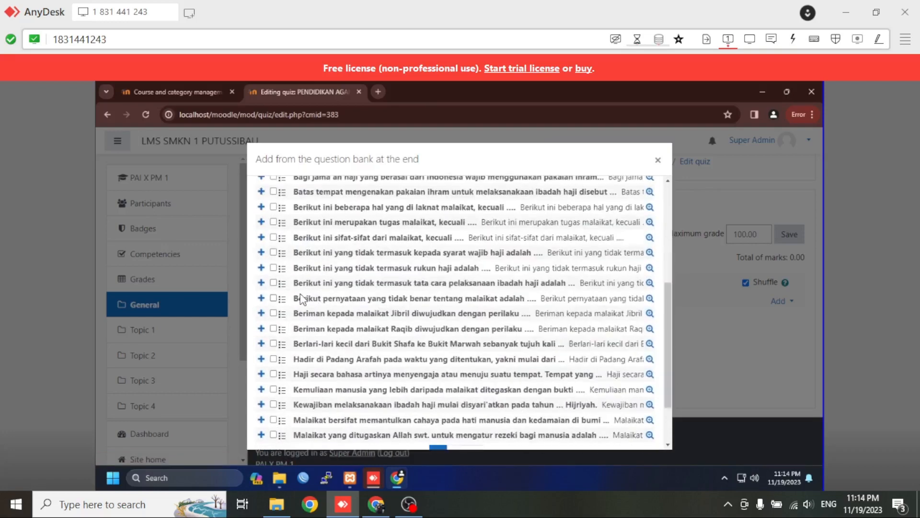
scroll(299, 298, up, 3)
scroll(283, 312, up, 1)
click(273, 345)
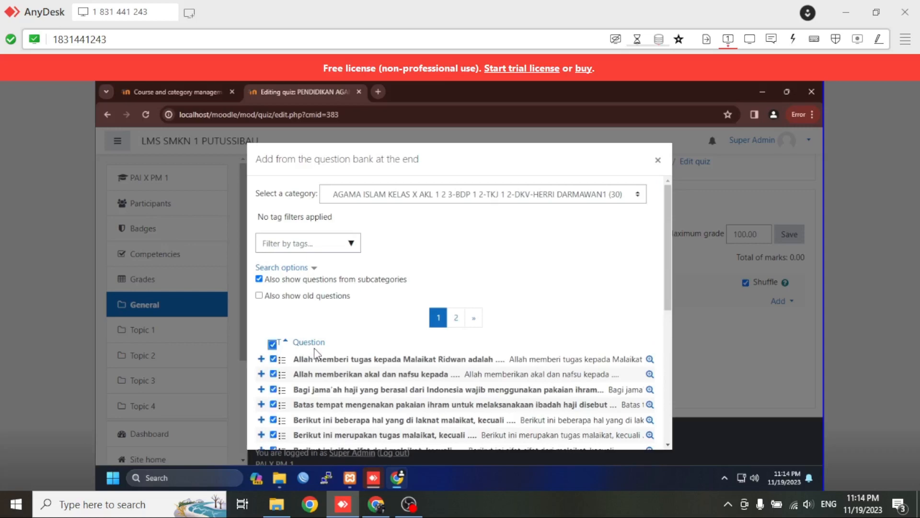
scroll(348, 345, down, 5)
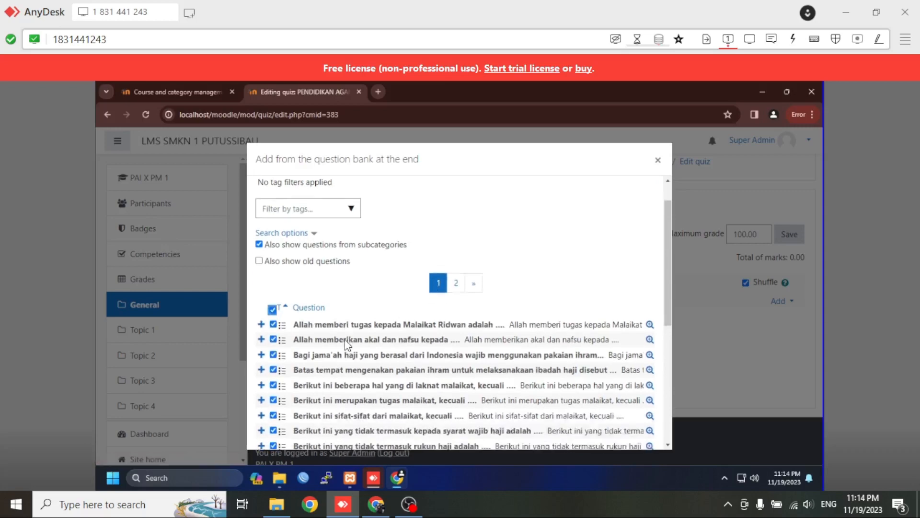
scroll(446, 259, up, 5)
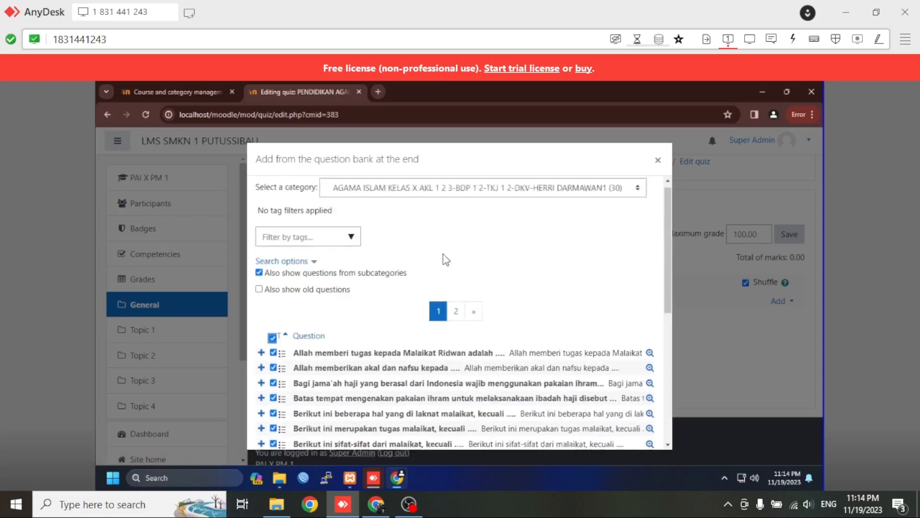
click(273, 338)
scroll(338, 353, down, 1)
scroll(338, 354, down, 5)
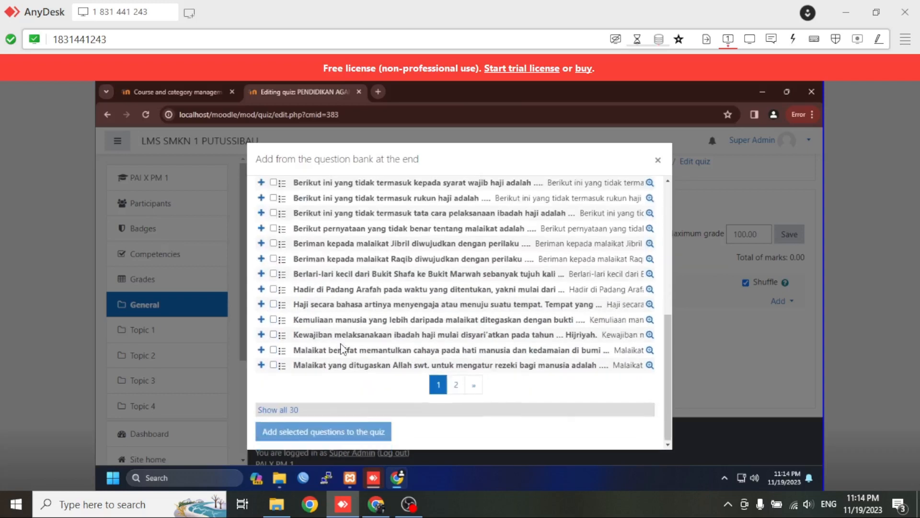
List all 30 questions of the category, select every one of them and add them to the quiz.
click(283, 411)
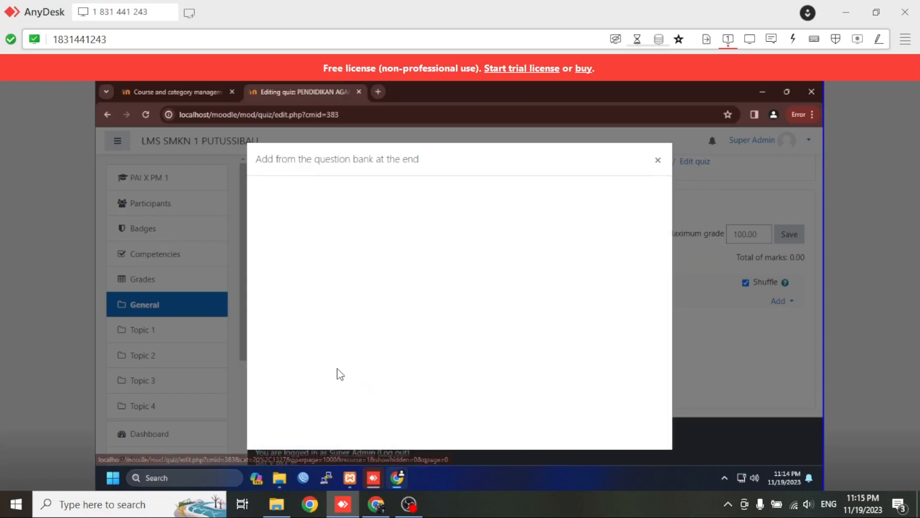
scroll(369, 338, down, 2)
scroll(385, 334, down, 5)
scroll(482, 289, up, 7)
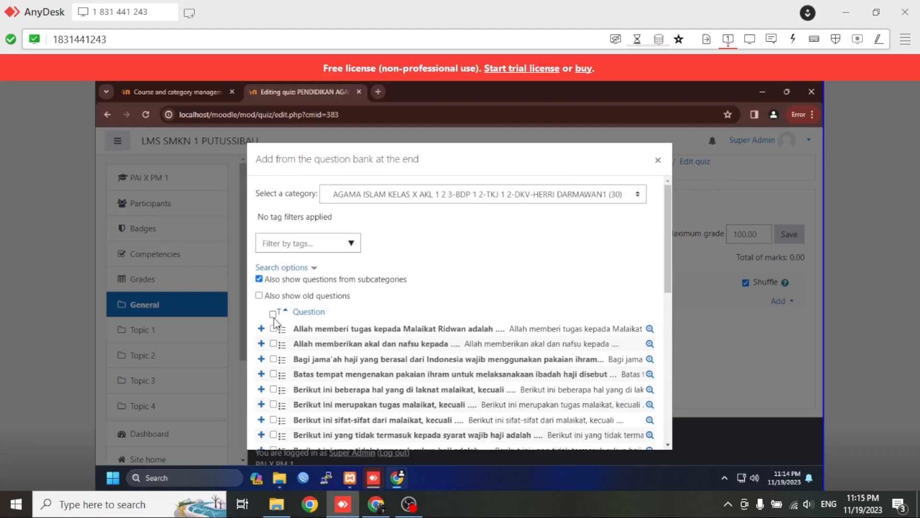
click(273, 314)
scroll(401, 351, down, 8)
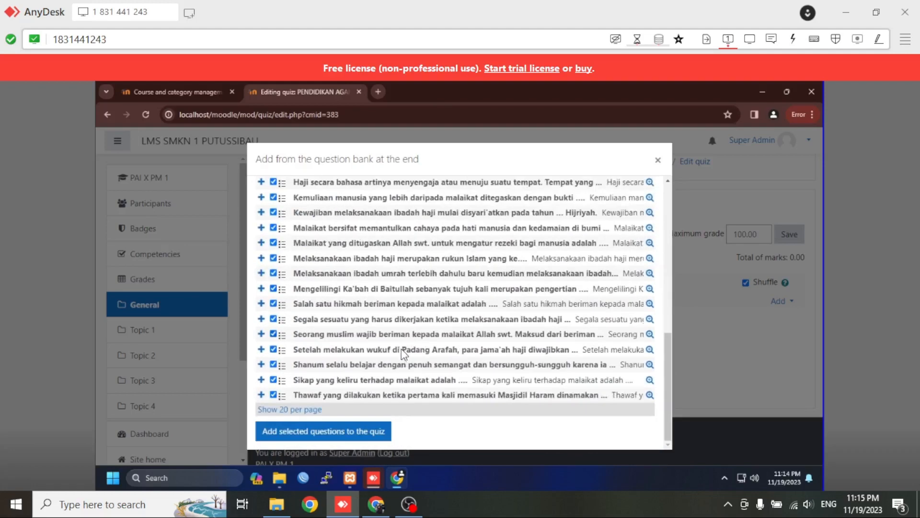
click(327, 436)
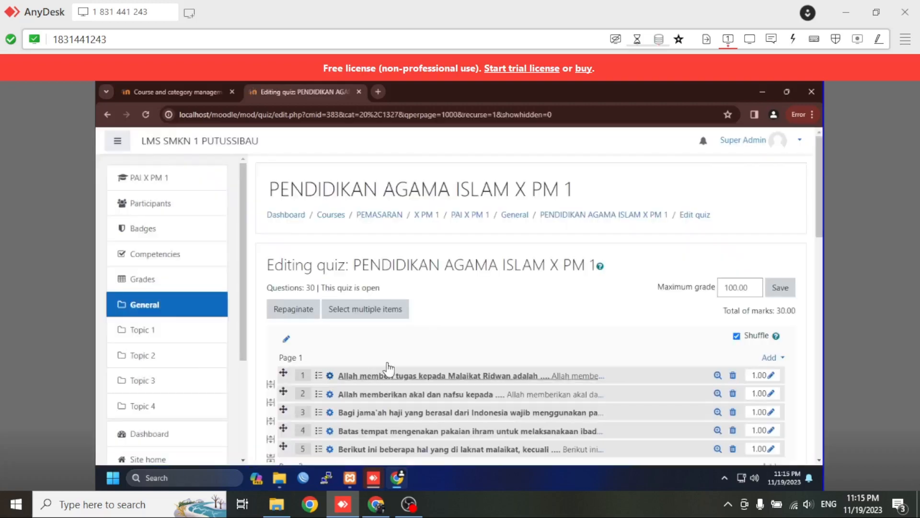
scroll(431, 335, down, 3)
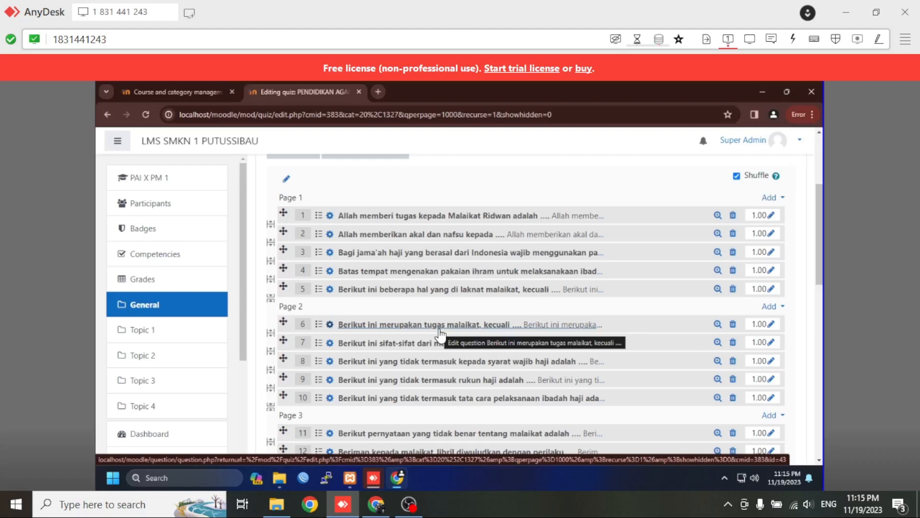
scroll(438, 331, up, 3)
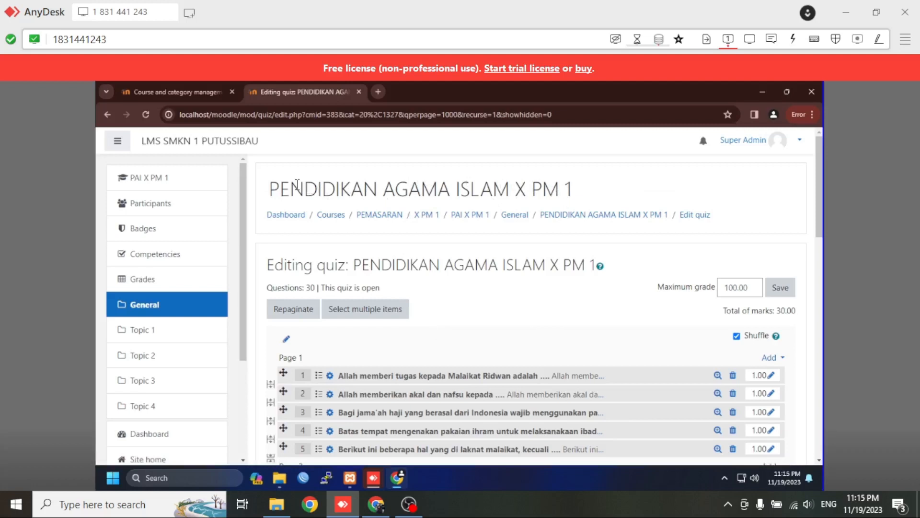
scroll(513, 346, down, 2)
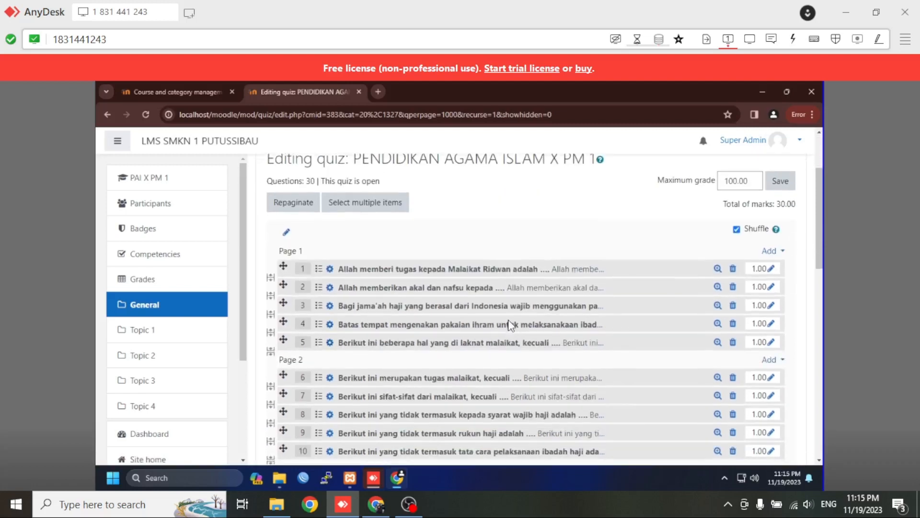
scroll(510, 326, up, 2)
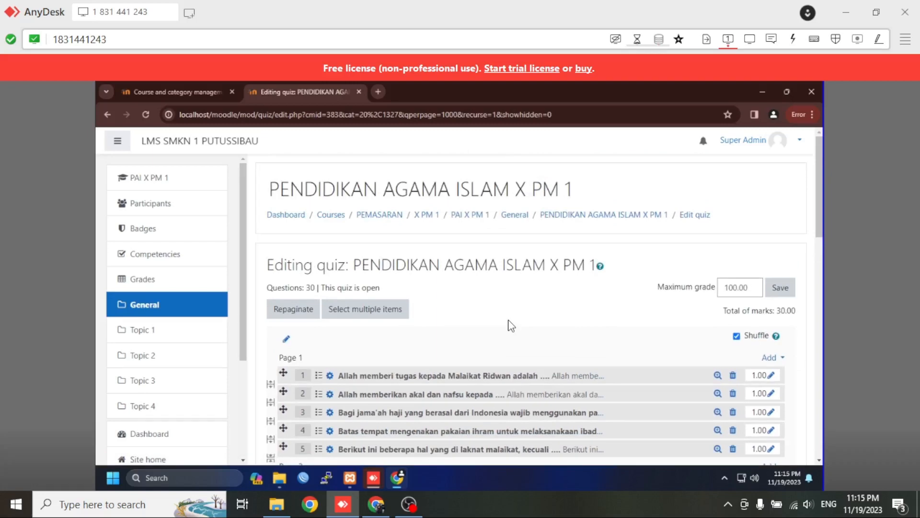
Return to course management and open the PENDIDIKAN AGAMA KATOLIK X PM 1 course of category X PM 1 in a new browser tab.
click(163, 91)
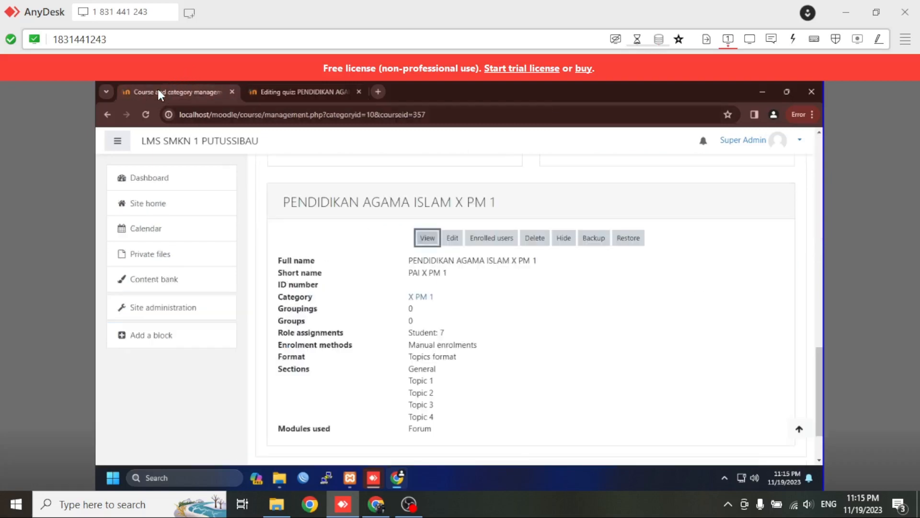
scroll(473, 291, up, 10)
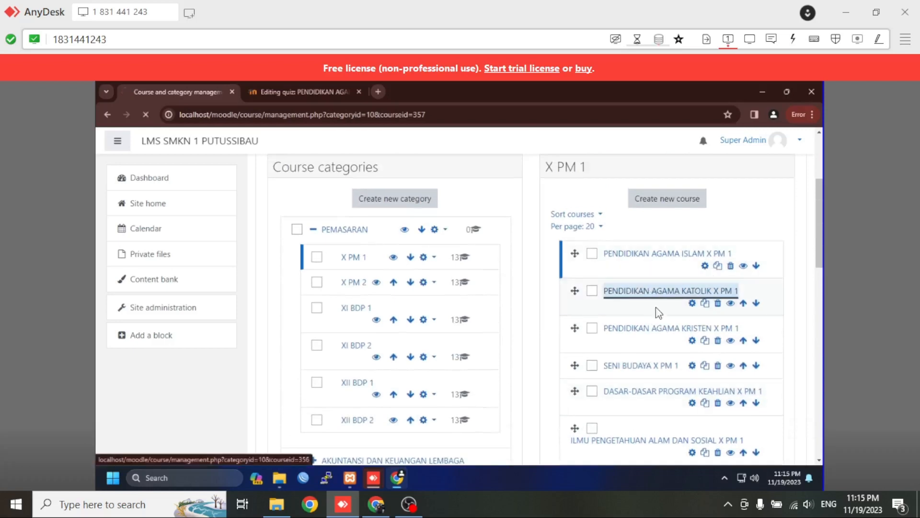
click(655, 290)
scroll(503, 331, down, 10)
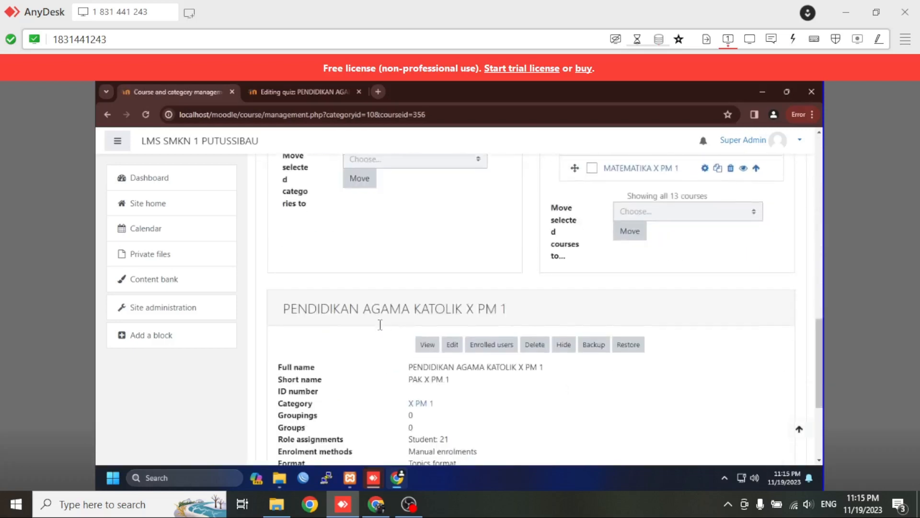
right_click(428, 345)
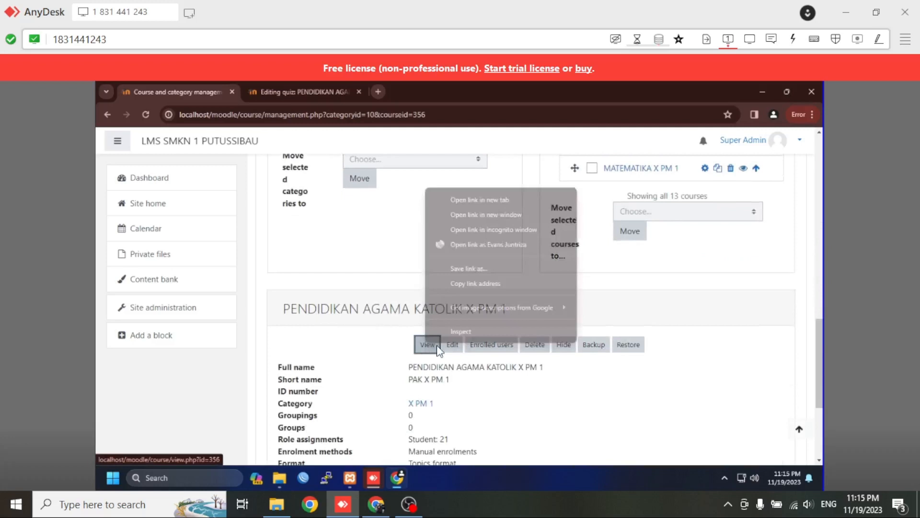
click(470, 197)
click(409, 93)
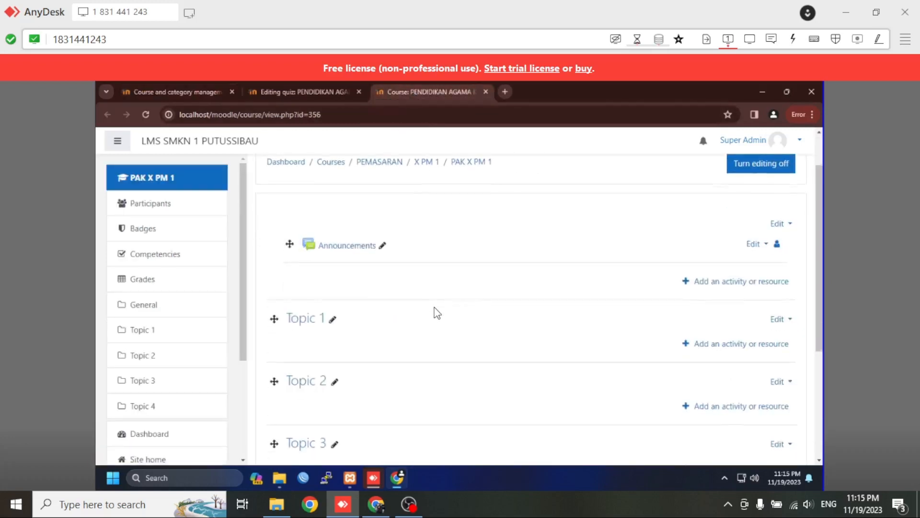
scroll(436, 312, up, 1)
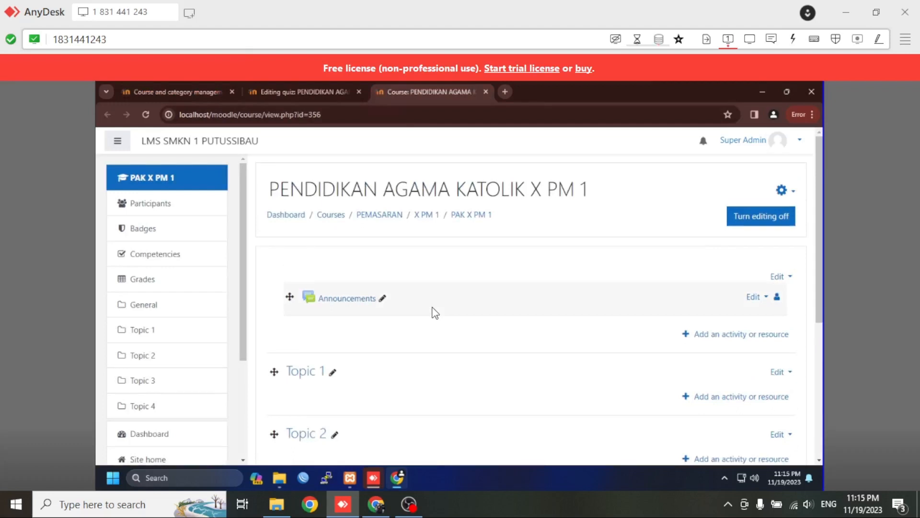